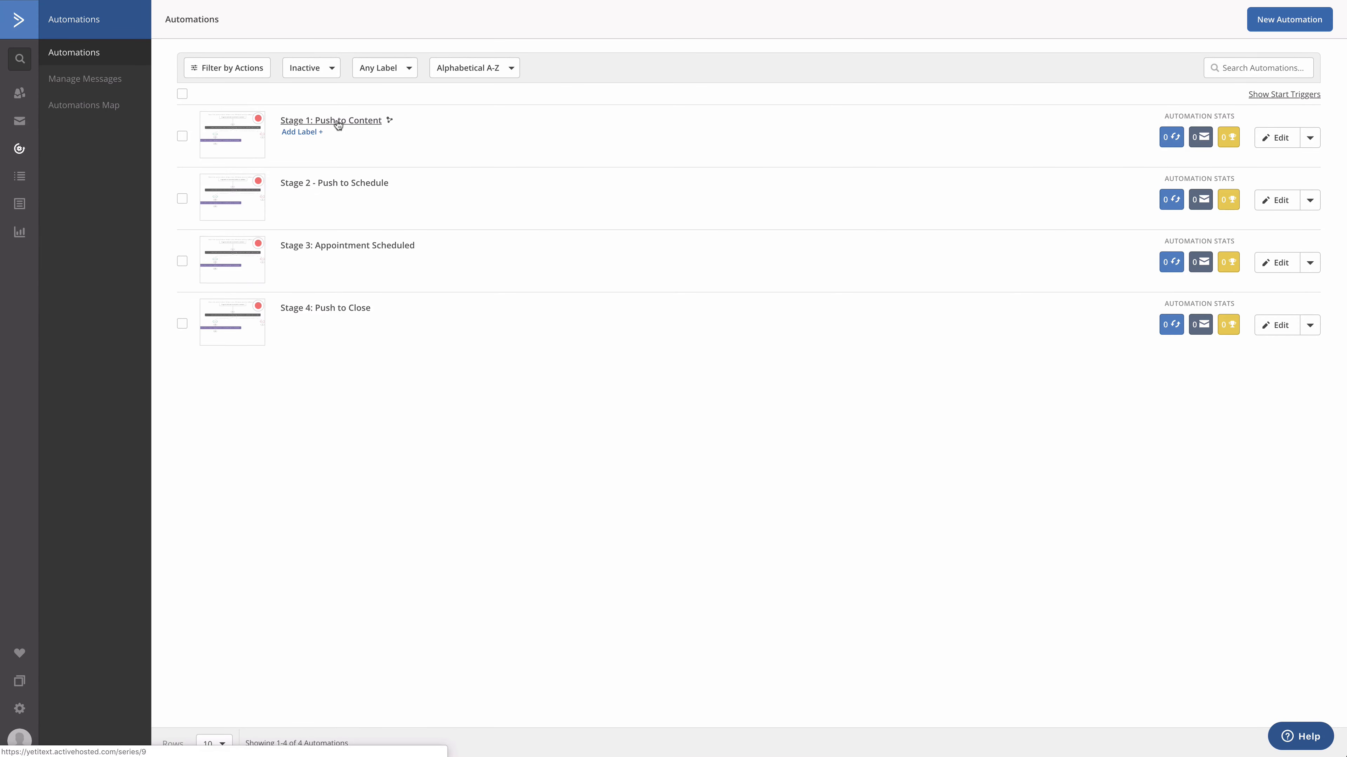
Open the Stage 1: Push to Content automation and examine its Allow Text if/else condition without changing it
left_click(338, 121)
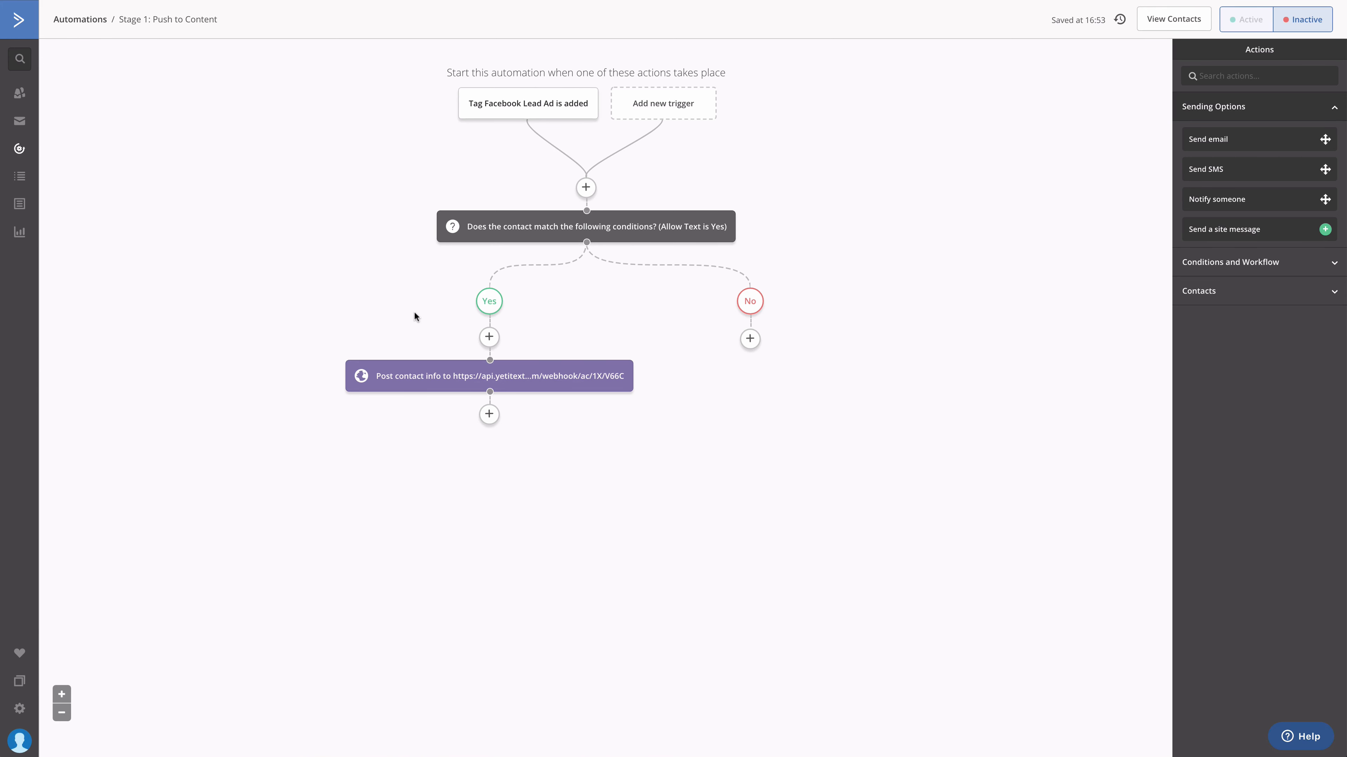
mouse_move(482, 111)
left_click(631, 226)
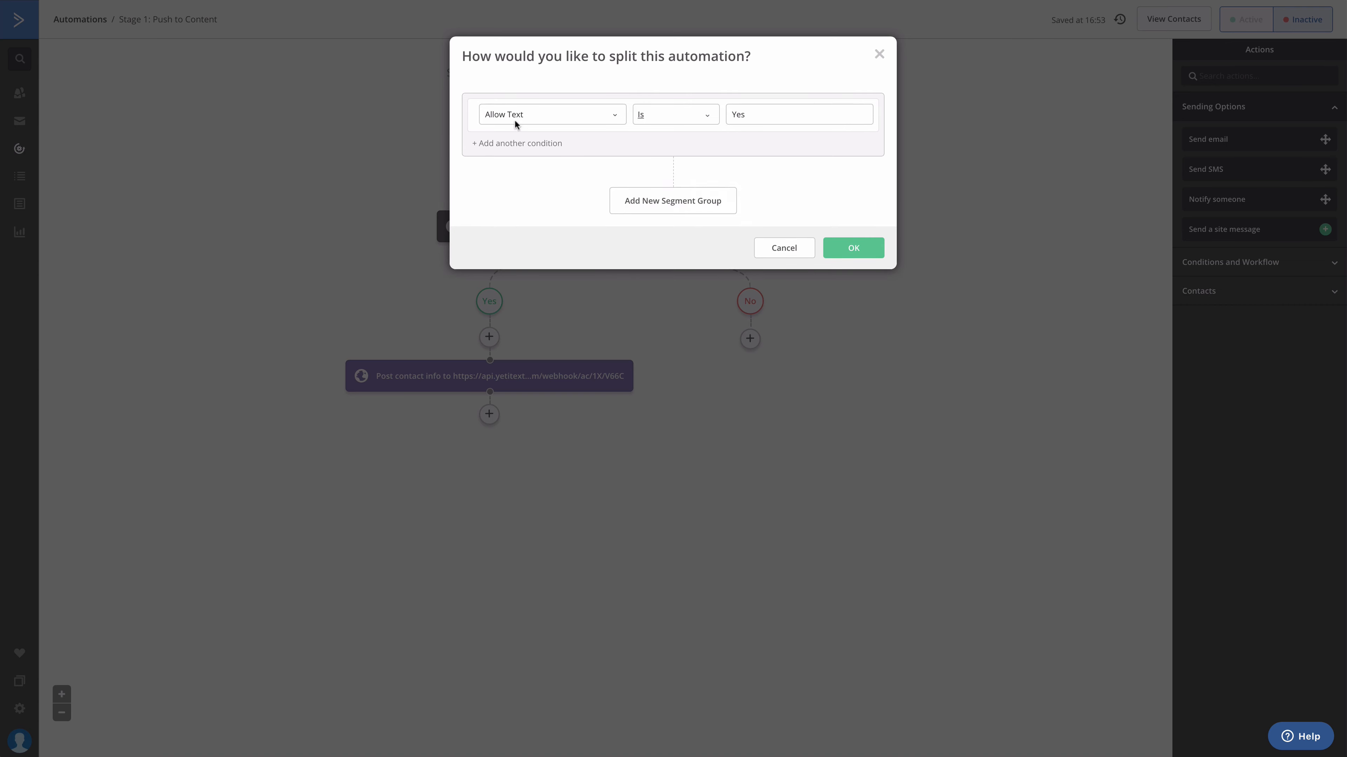
left_click(515, 124)
left_click(510, 167)
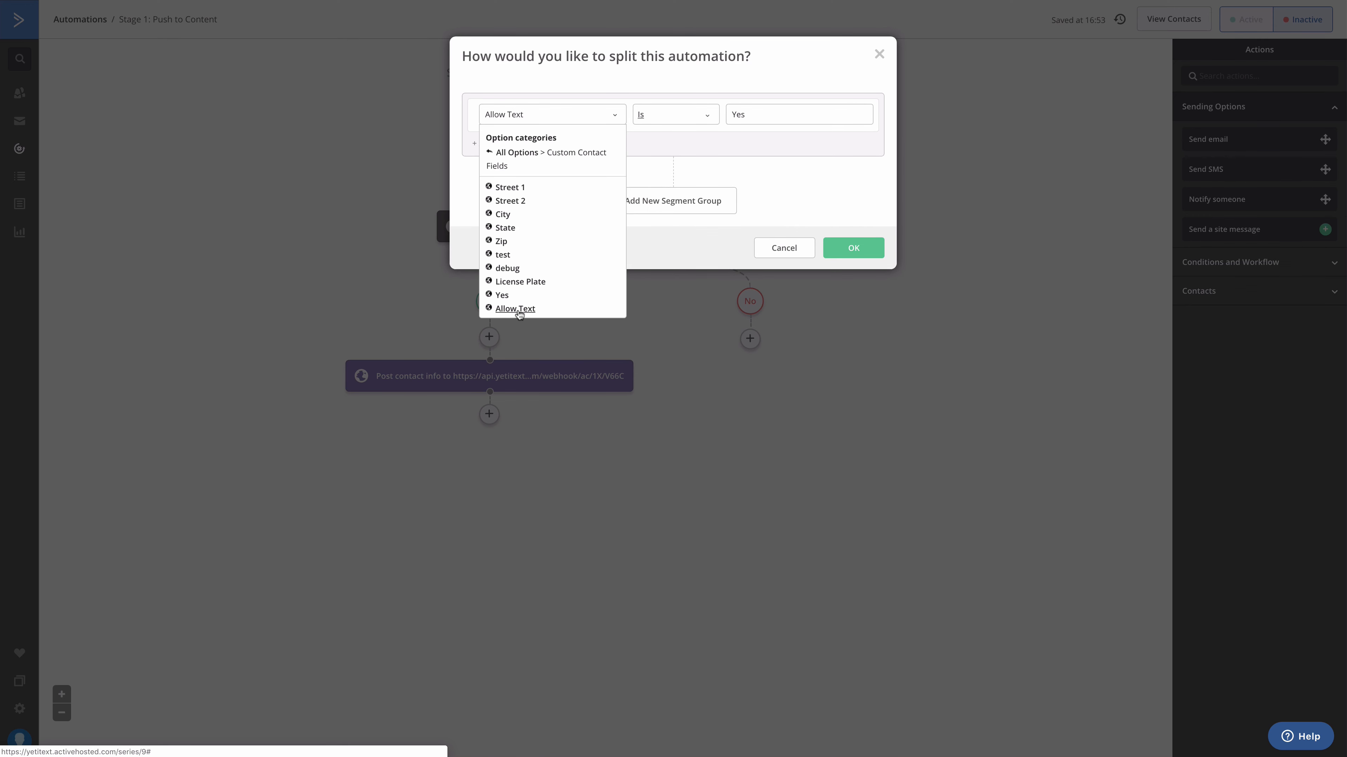
left_click(668, 248)
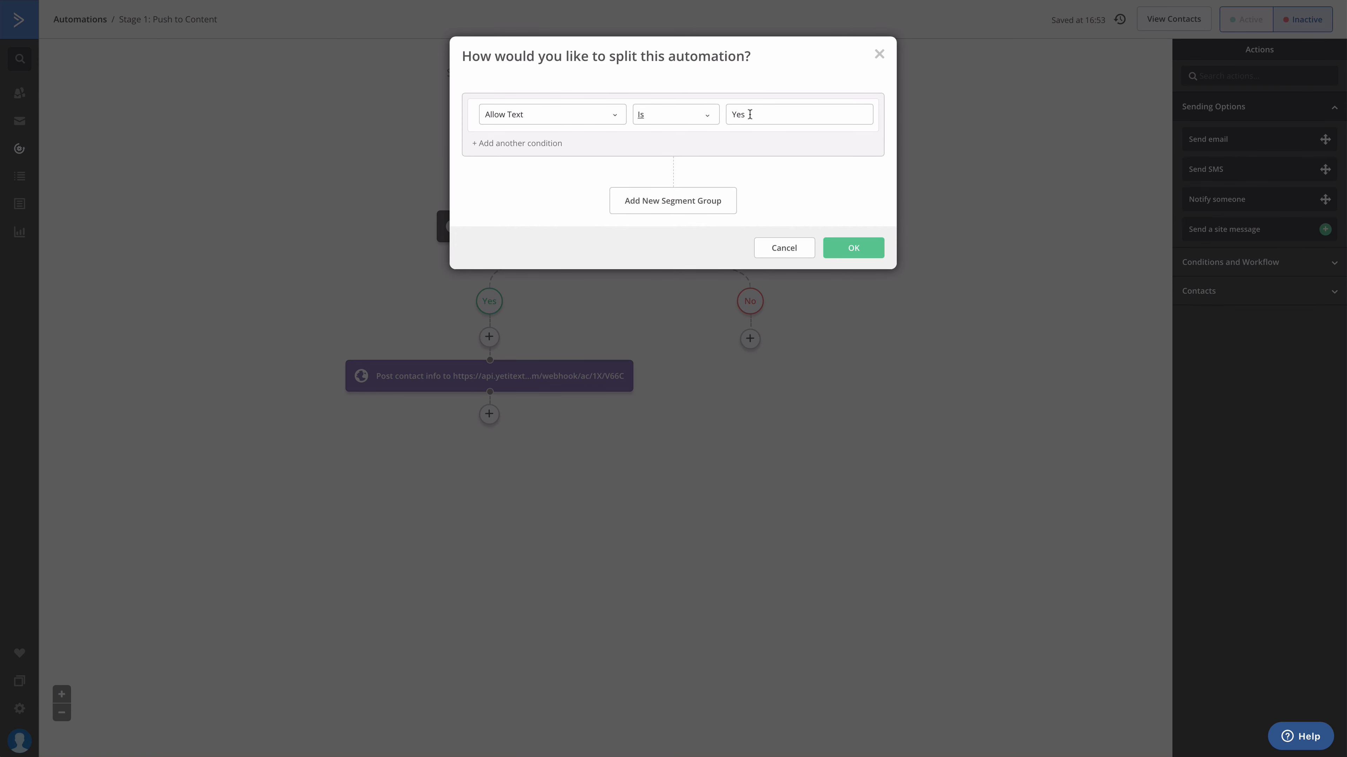
left_click(783, 247)
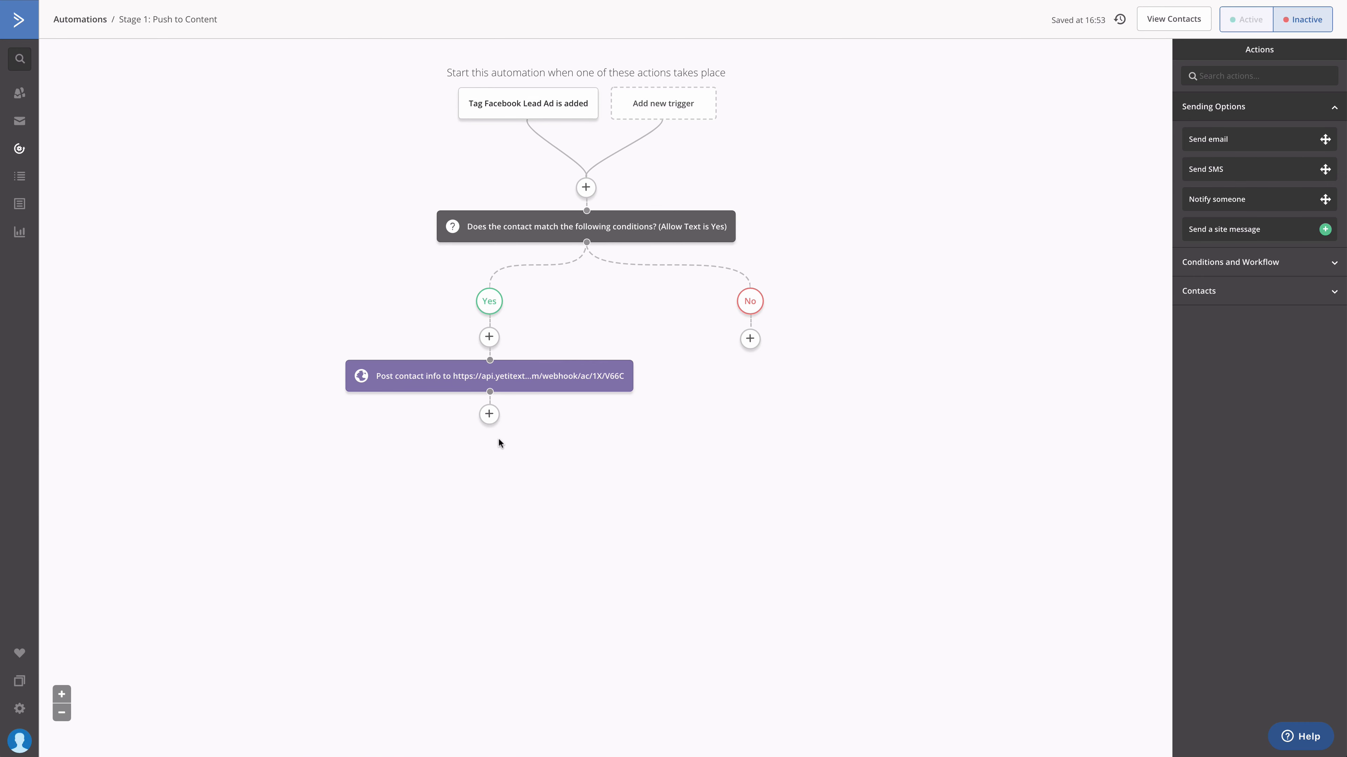
mouse_move(522, 388)
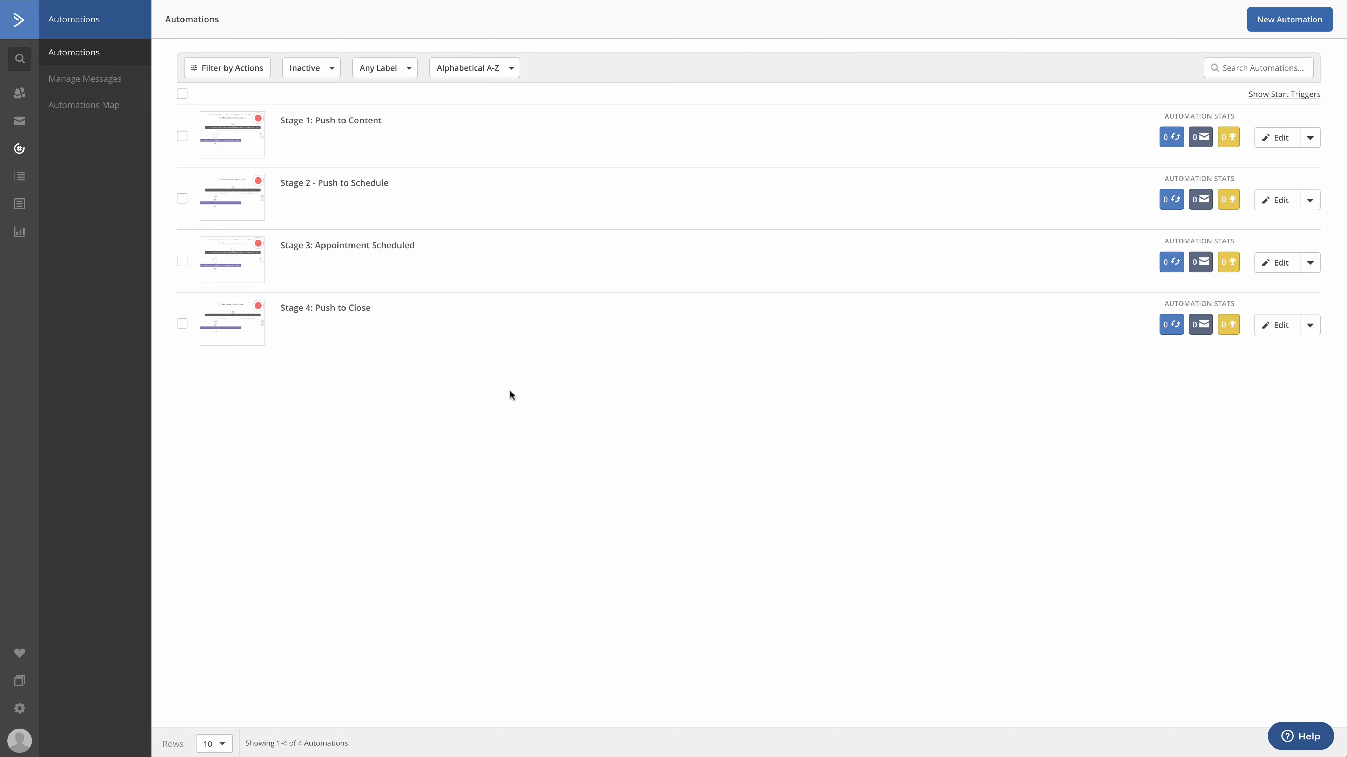
In Stage 2 - Push to Schedule, add an End other automation action for Stage 1: Push to Content directly below the trigger
left_click(345, 185)
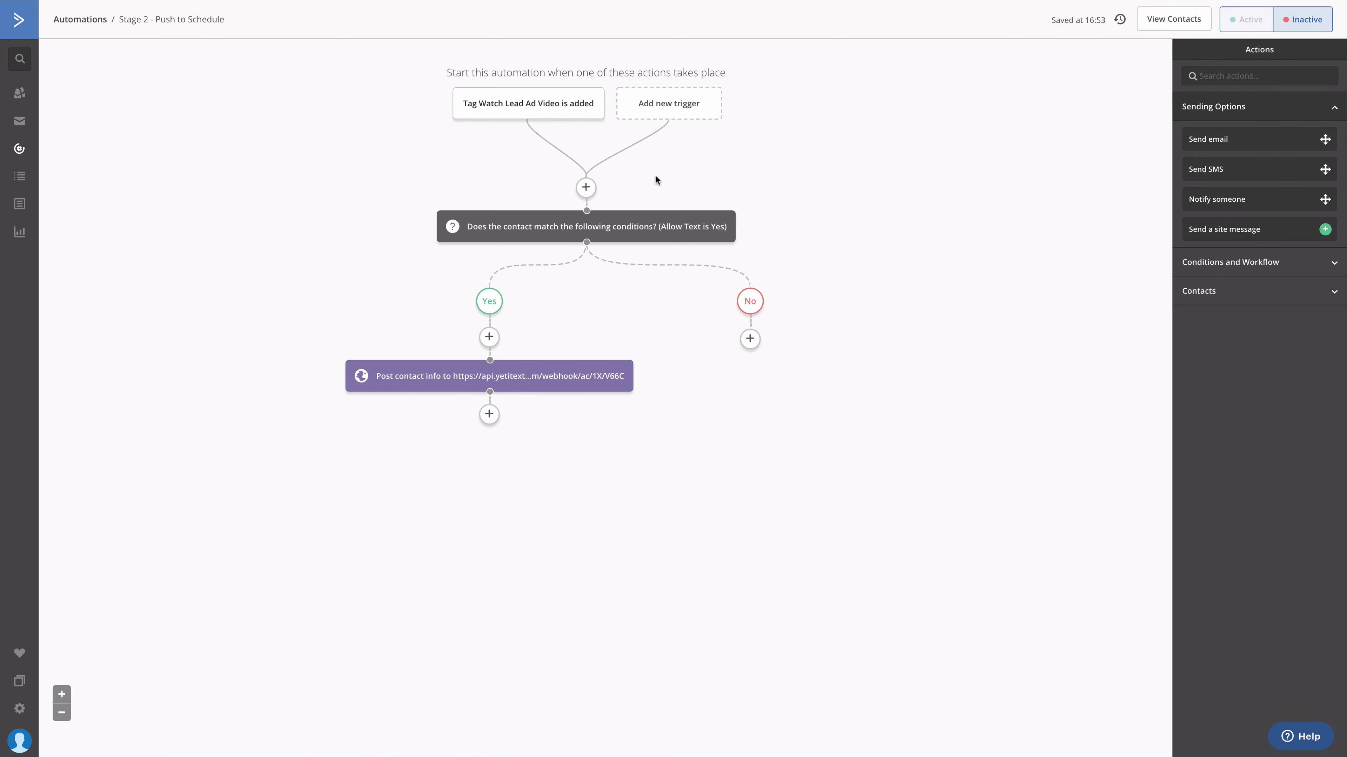
left_click(585, 189)
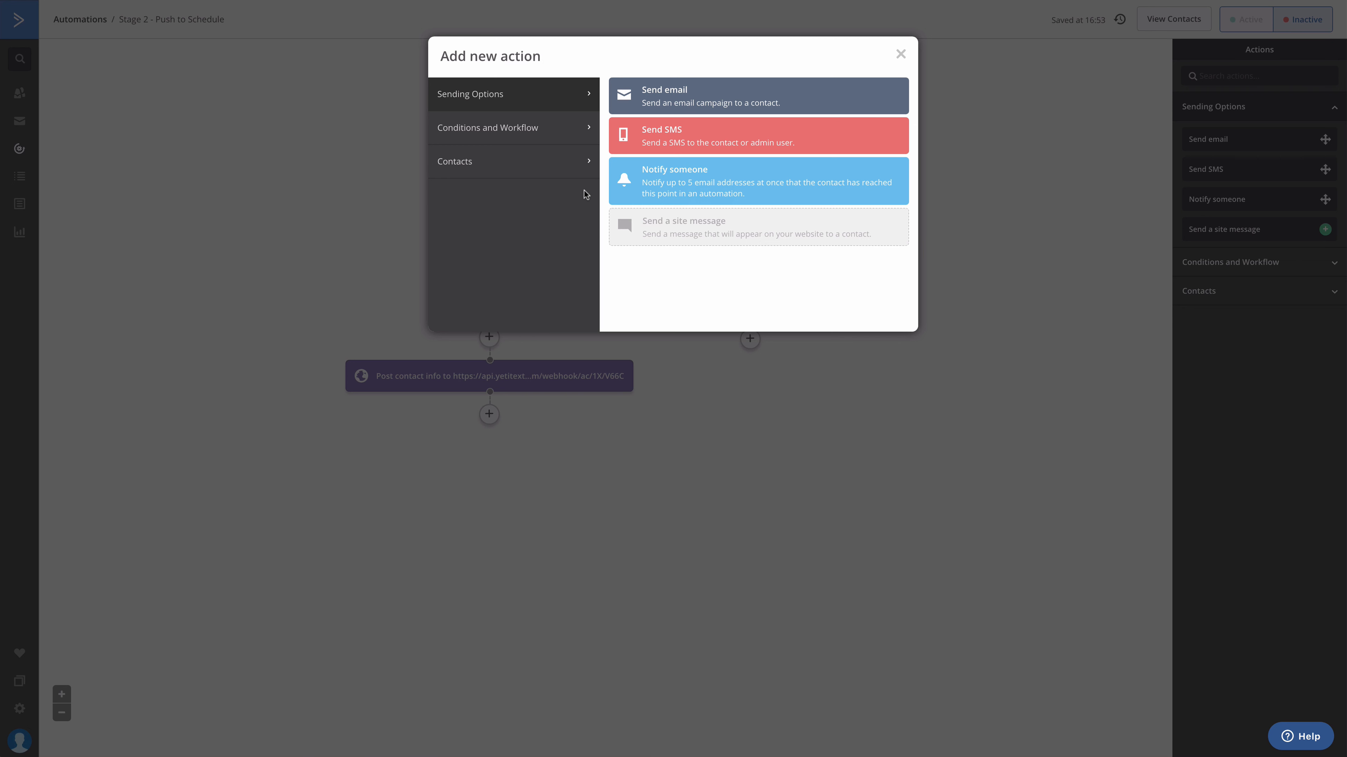
left_click(553, 130)
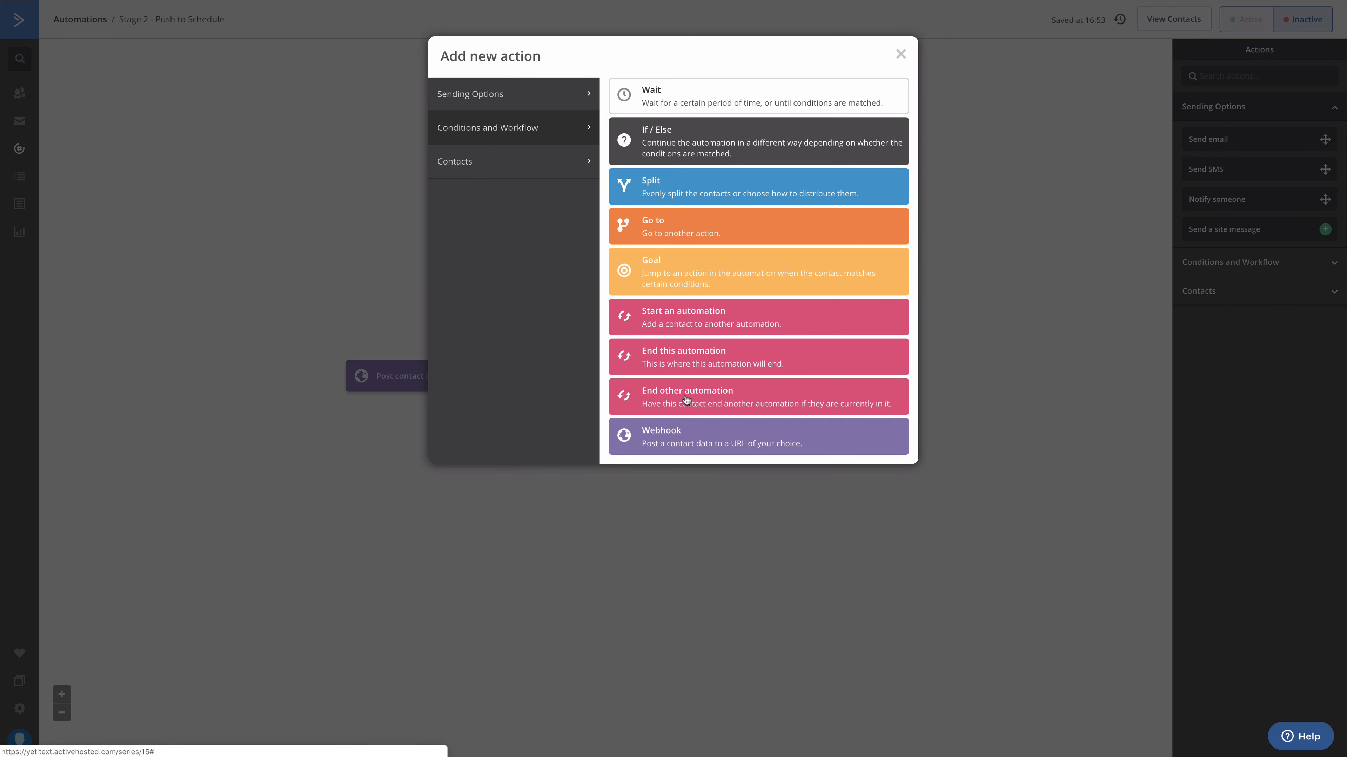
left_click(714, 396)
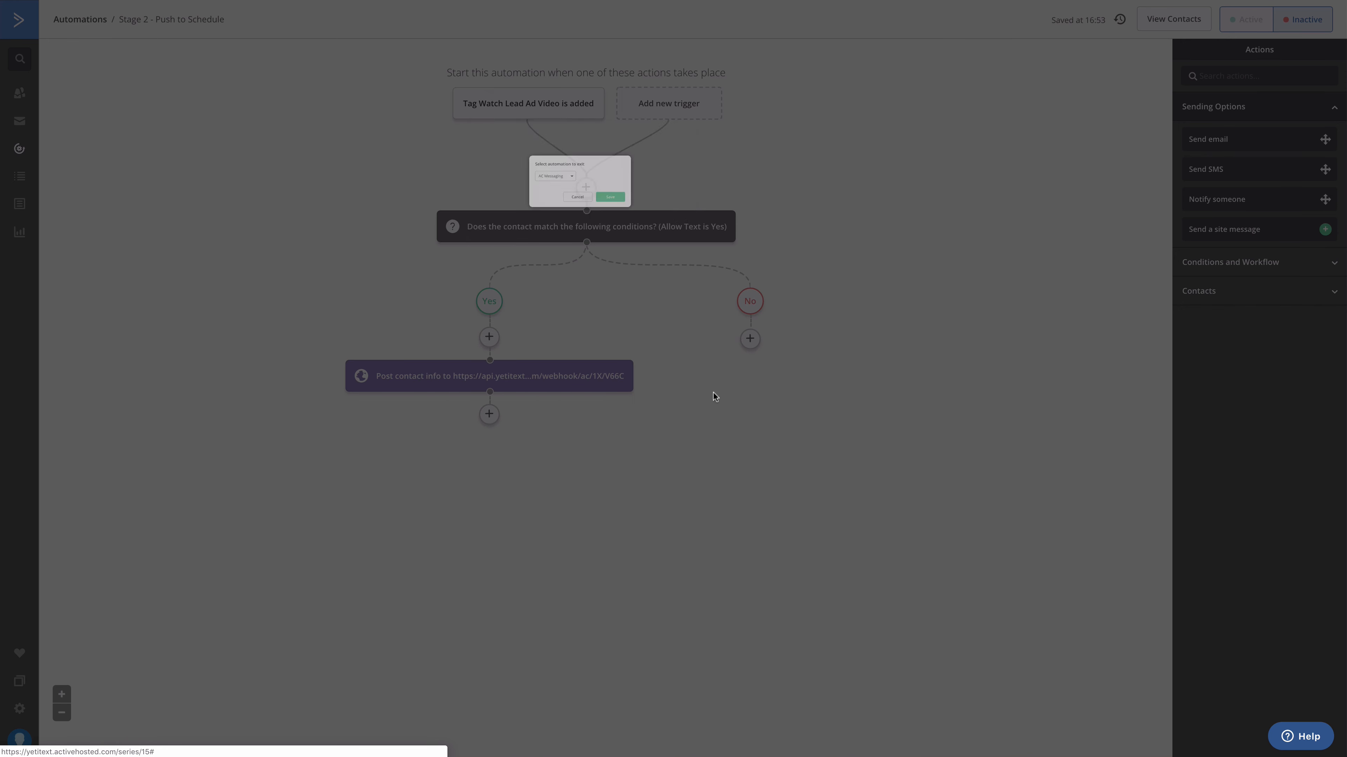
left_click(545, 174)
left_click(525, 255)
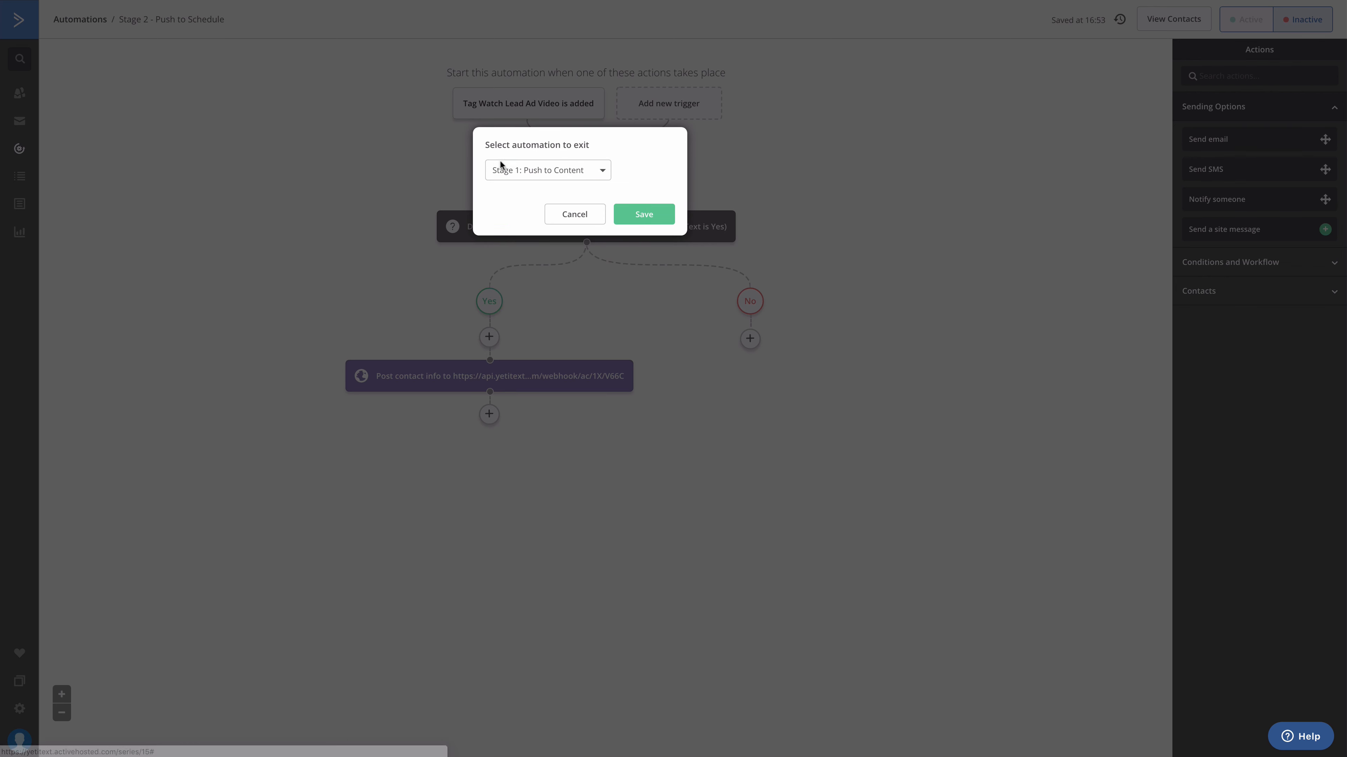
left_click(650, 214)
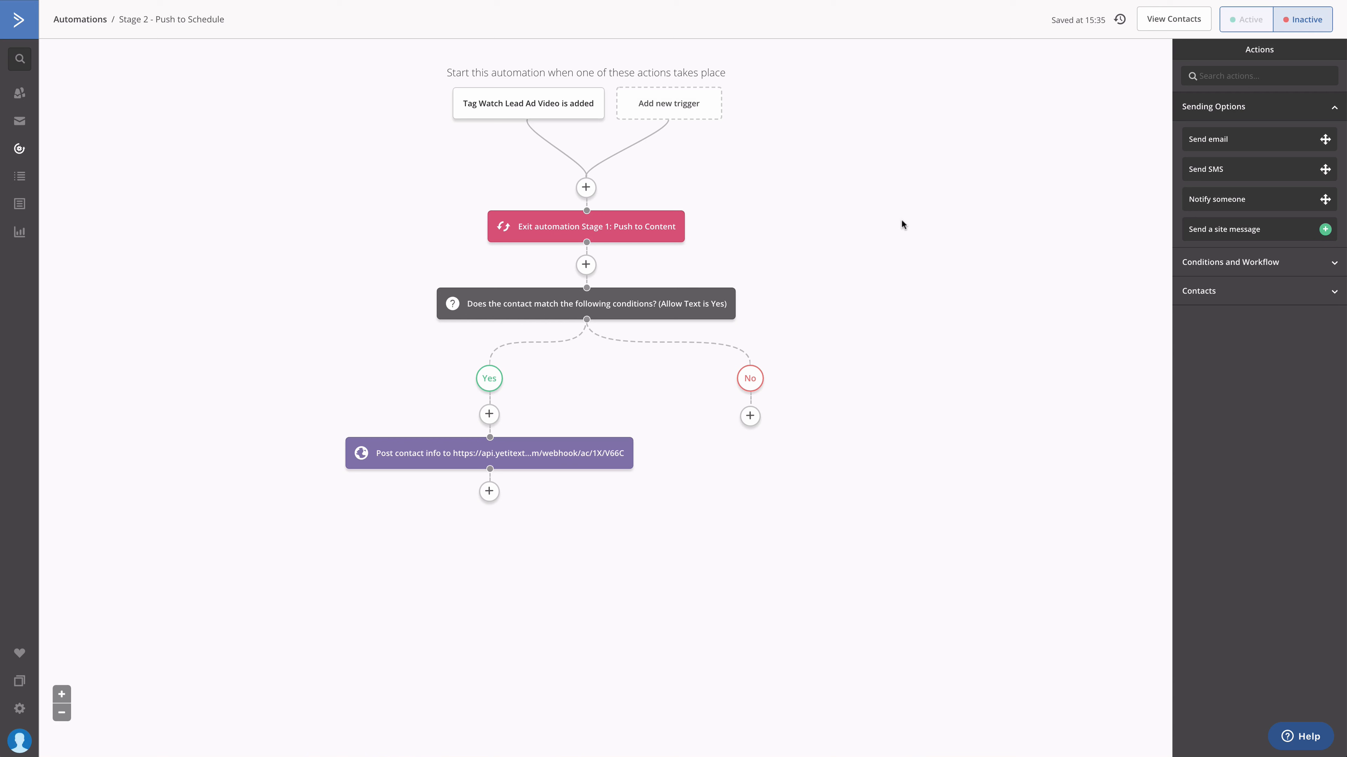
mouse_move(469, 101)
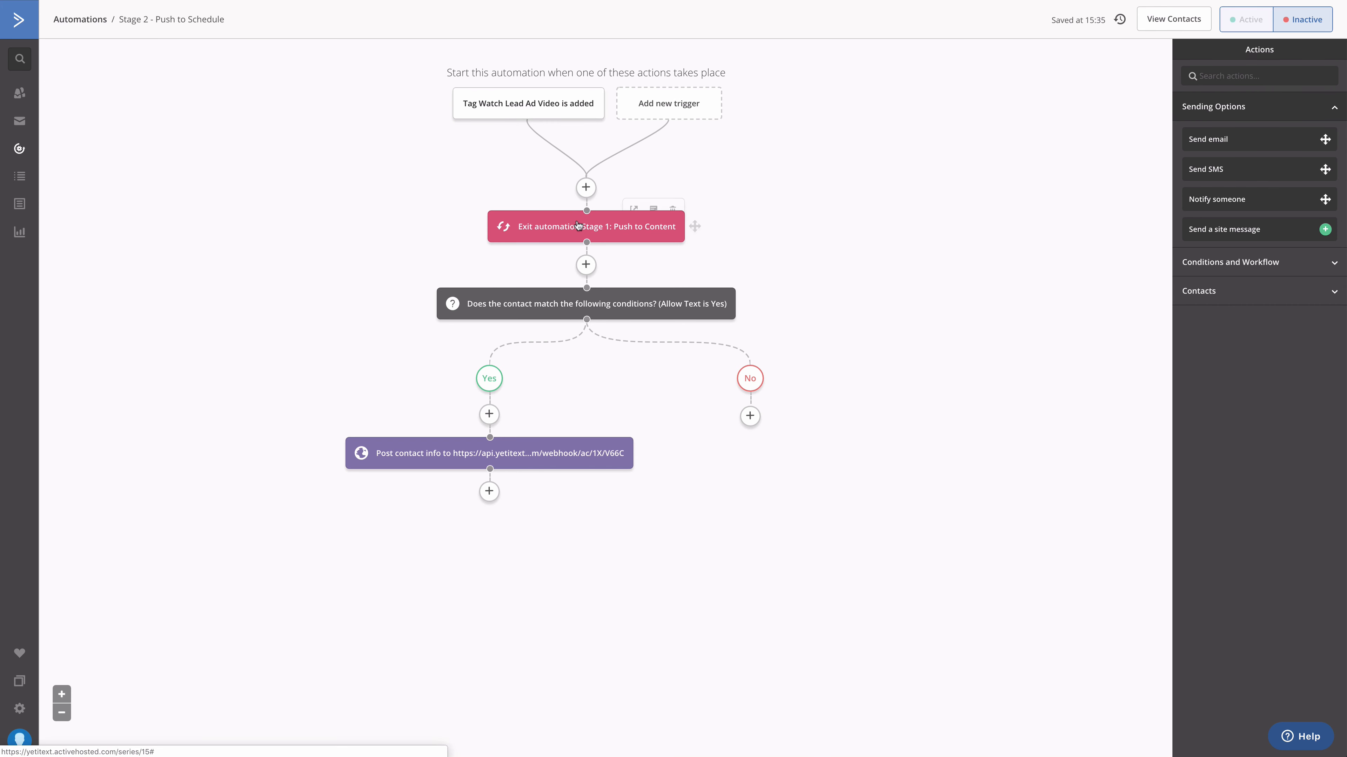
mouse_move(564, 231)
mouse_move(585, 305)
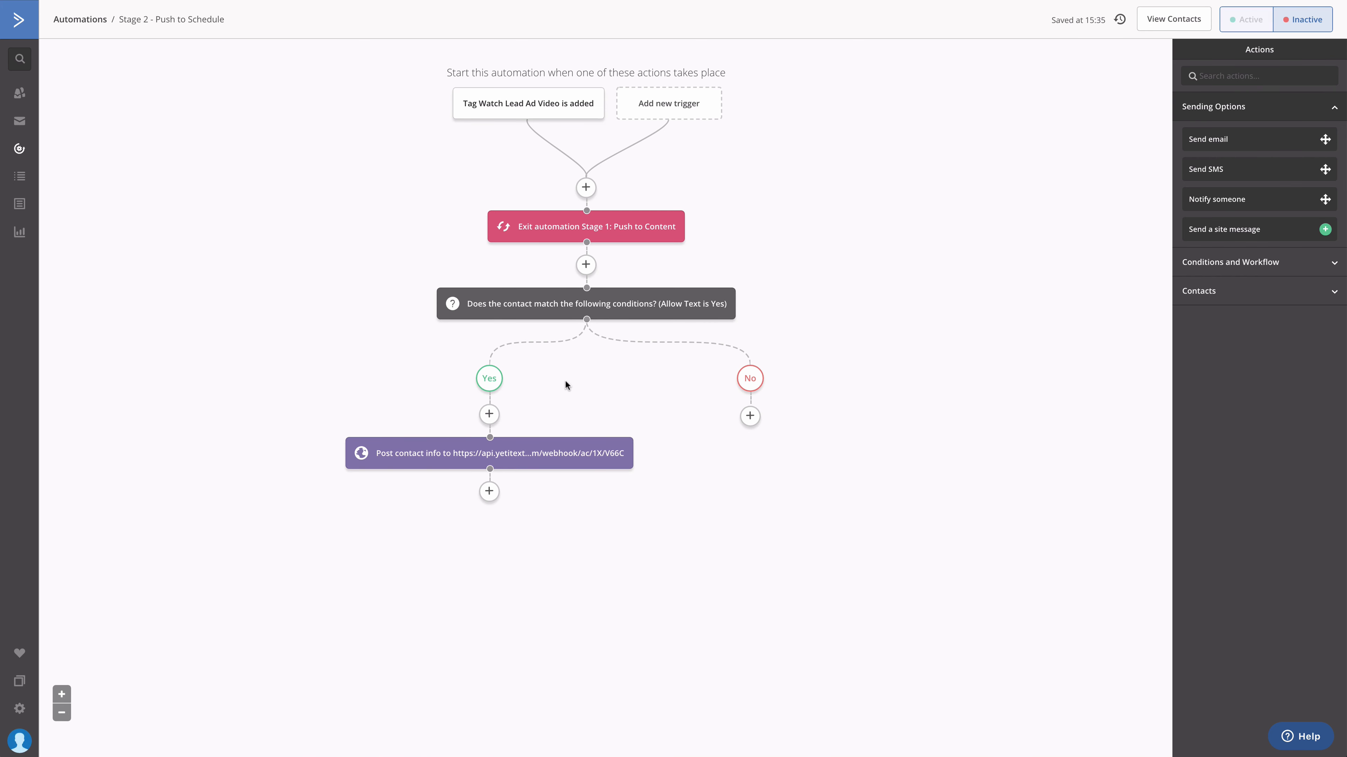
left_click(80, 20)
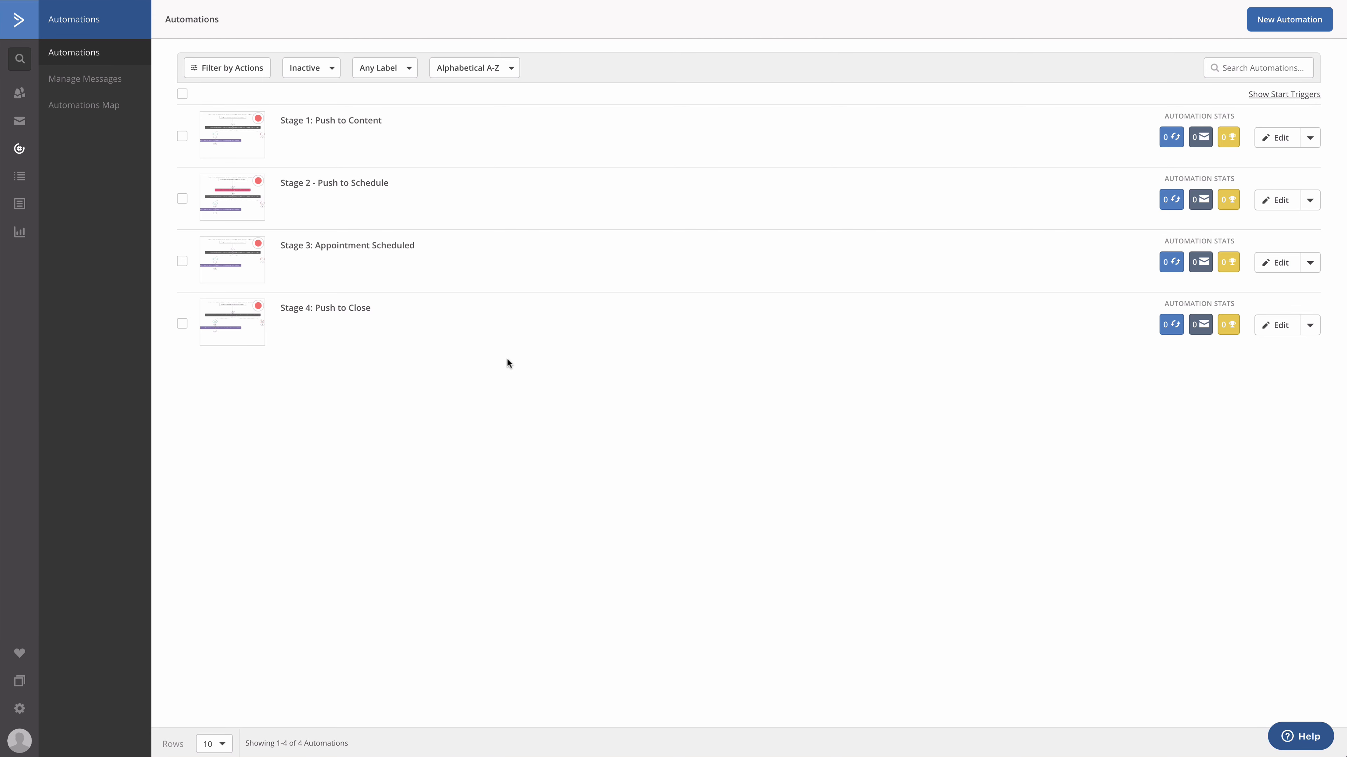
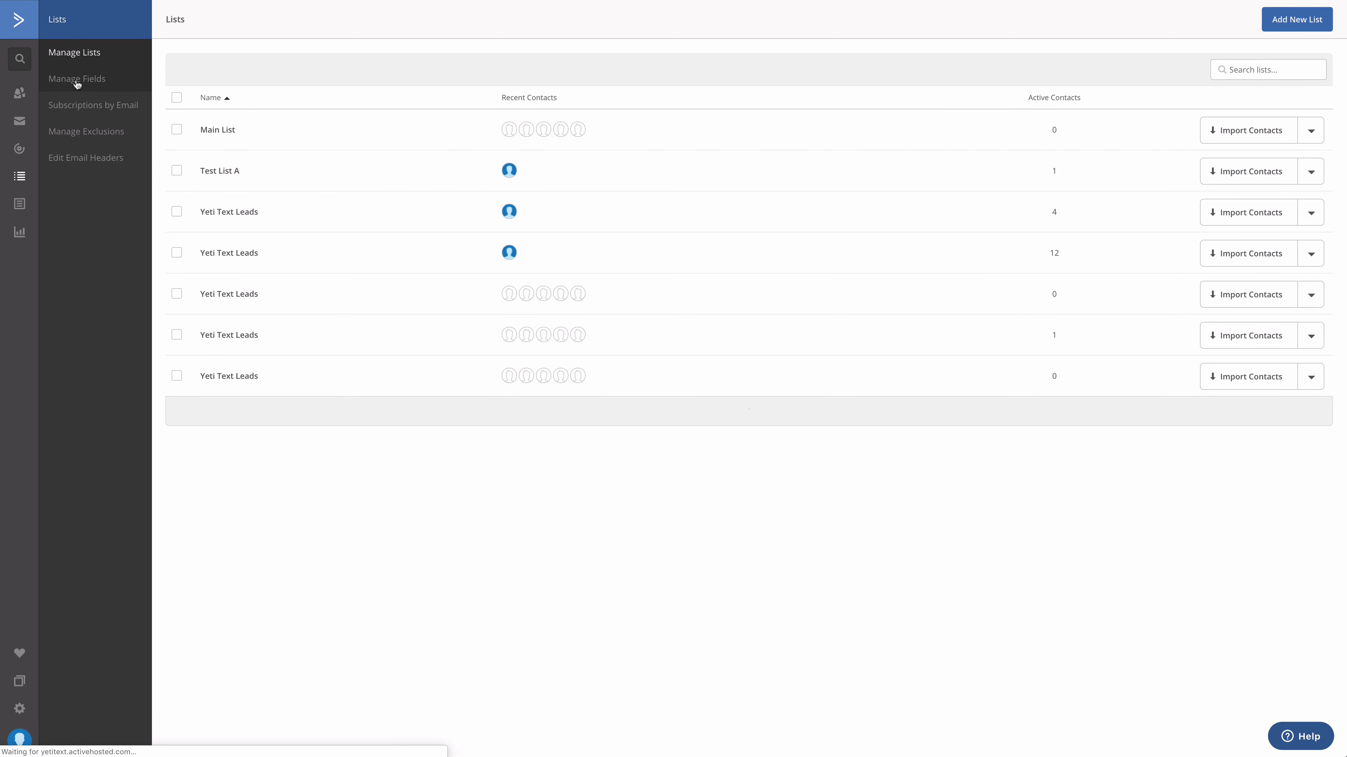
Create a custom contact field of type Date named "Appointment Date"
left_click(77, 79)
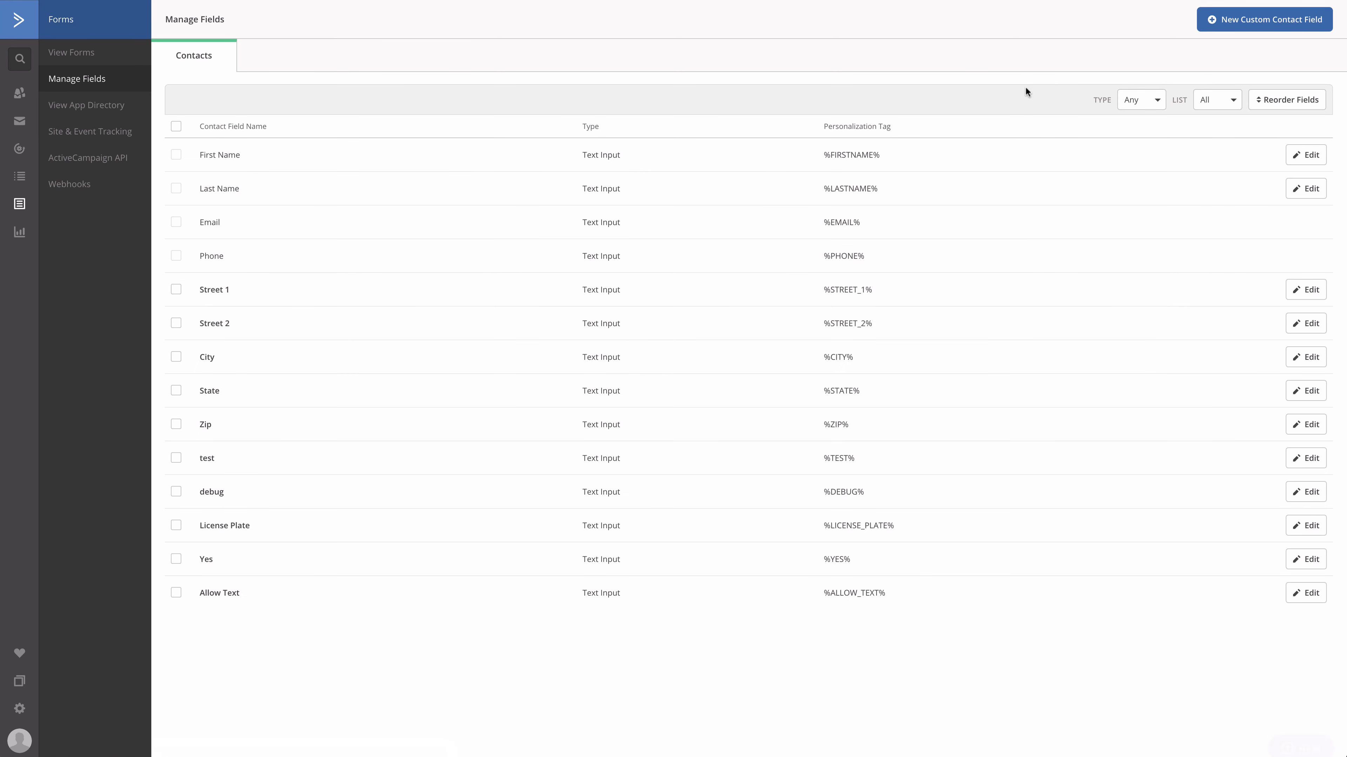
left_click(1263, 24)
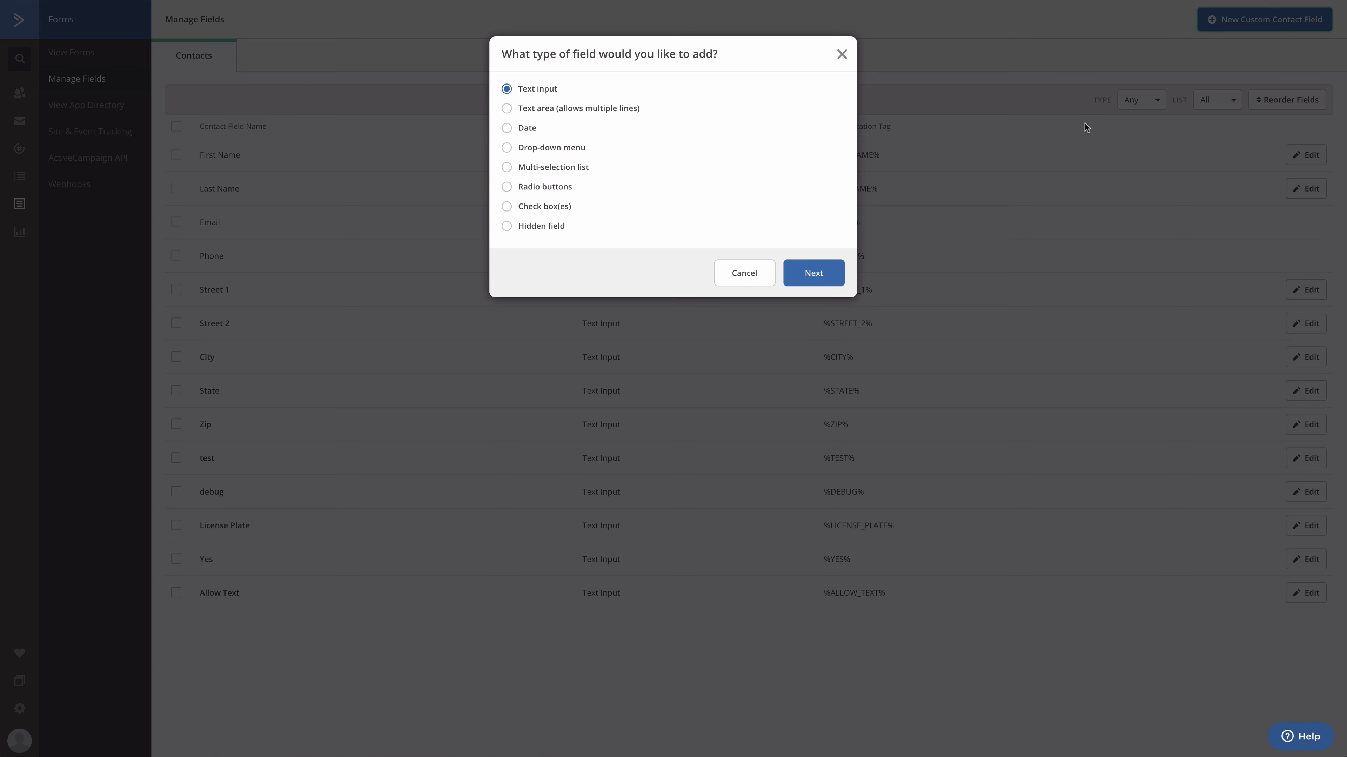
left_click(506, 127)
left_click(808, 276)
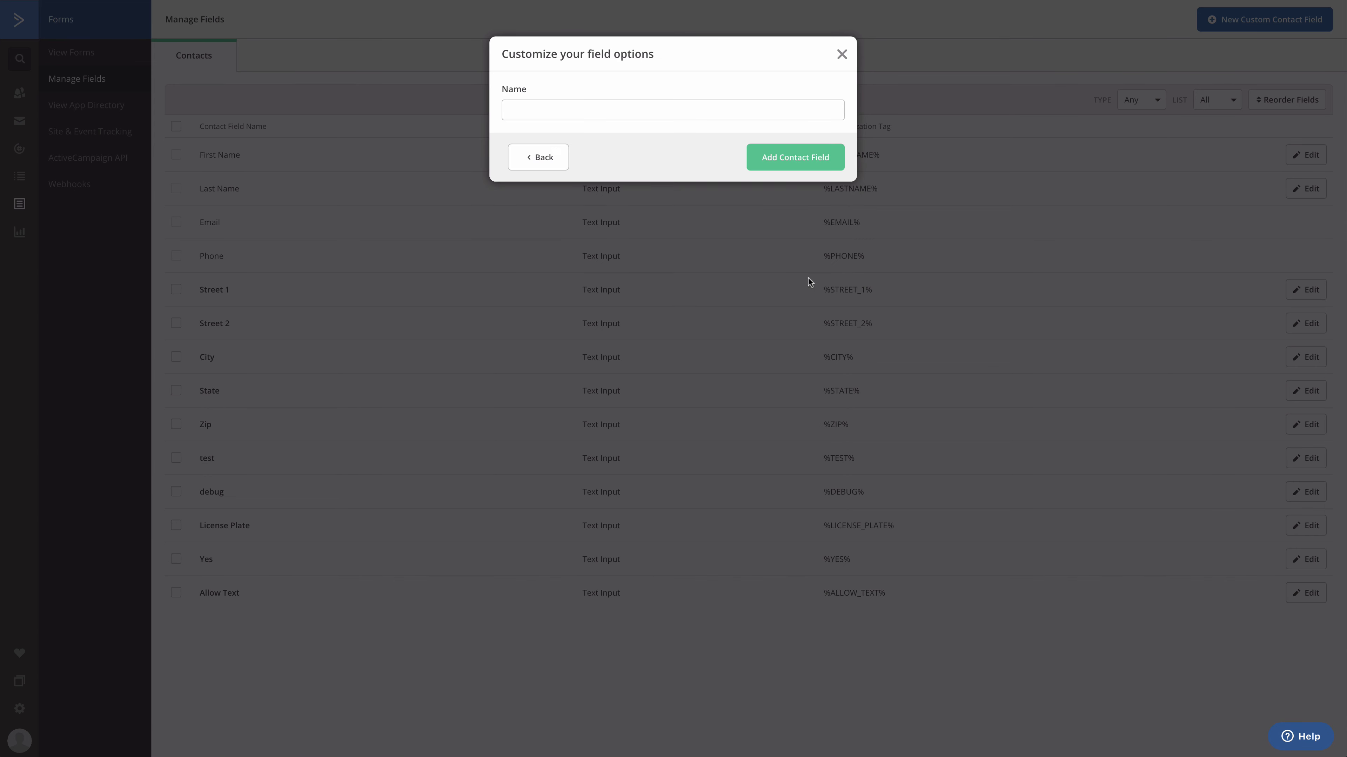
left_click(588, 109)
type("Appo")
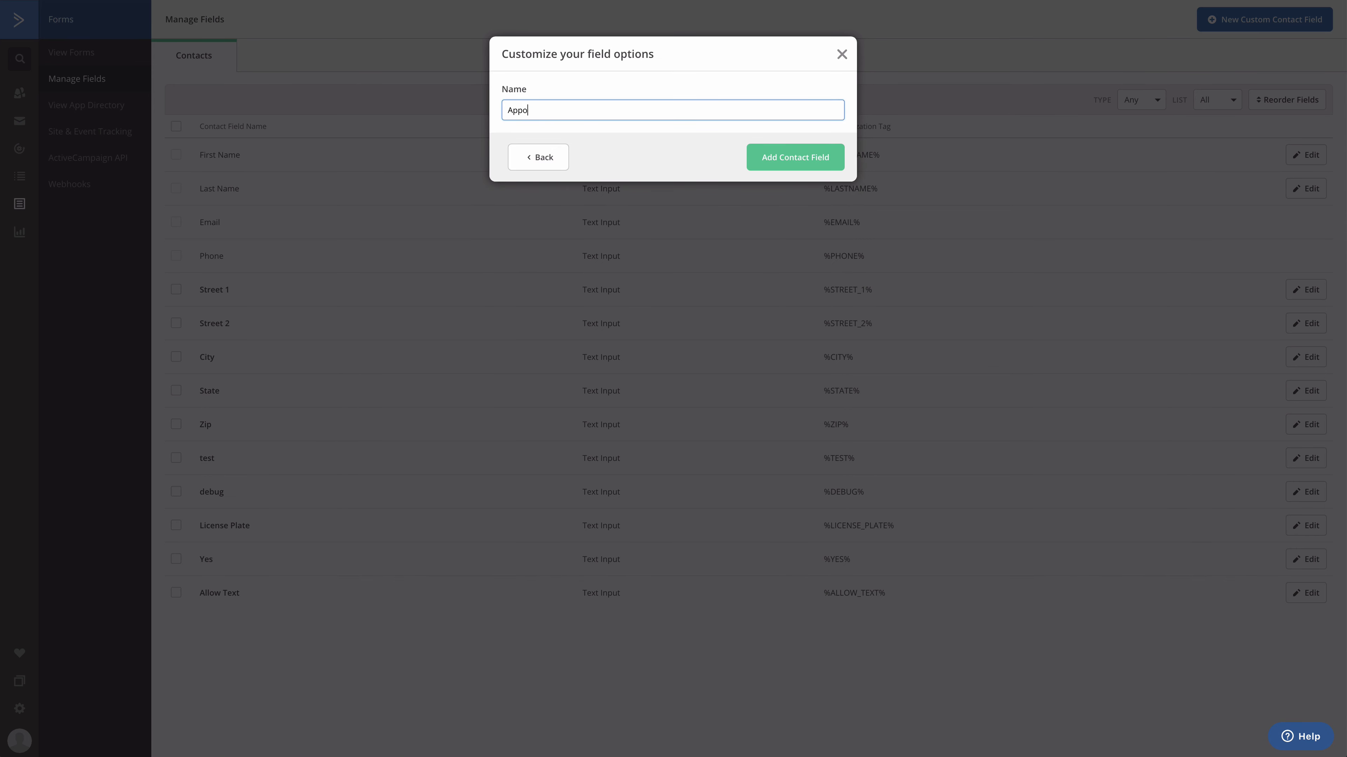
type("intment Date")
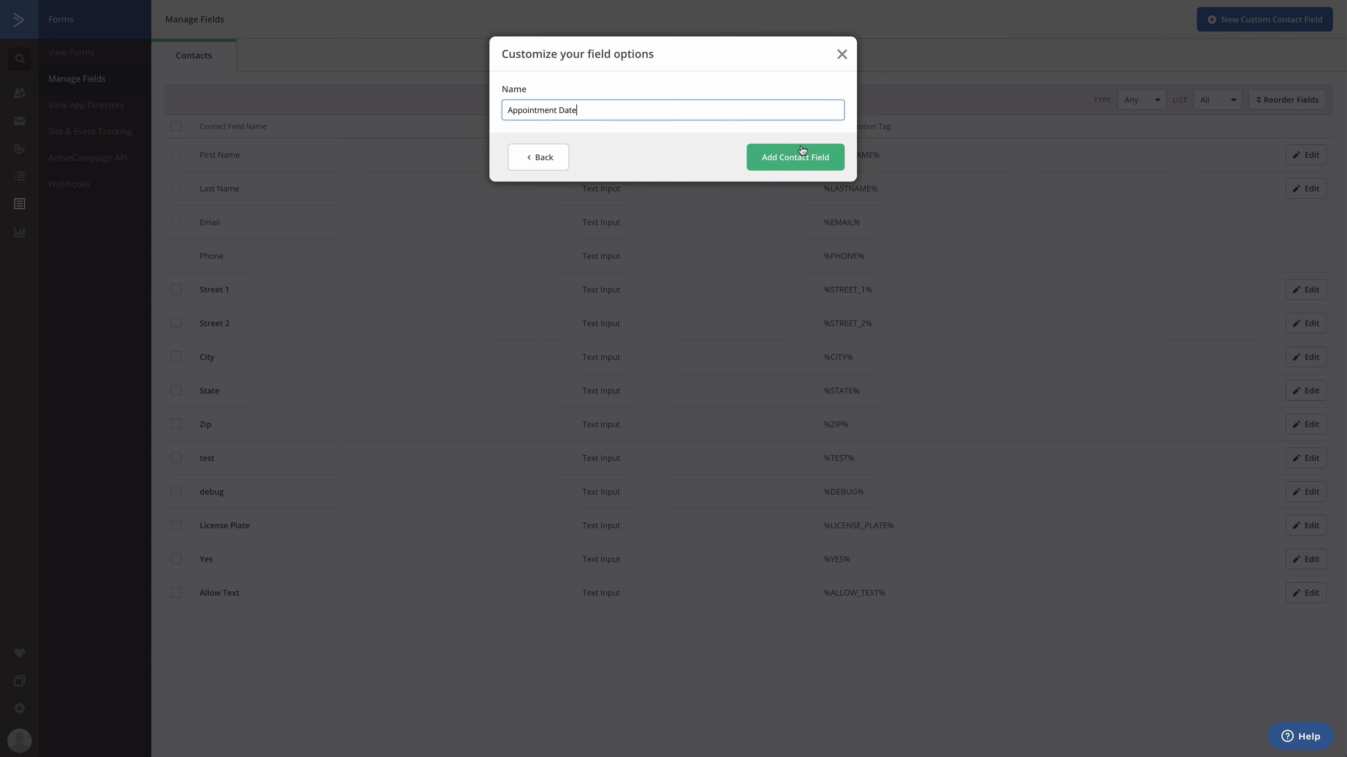
left_click(801, 158)
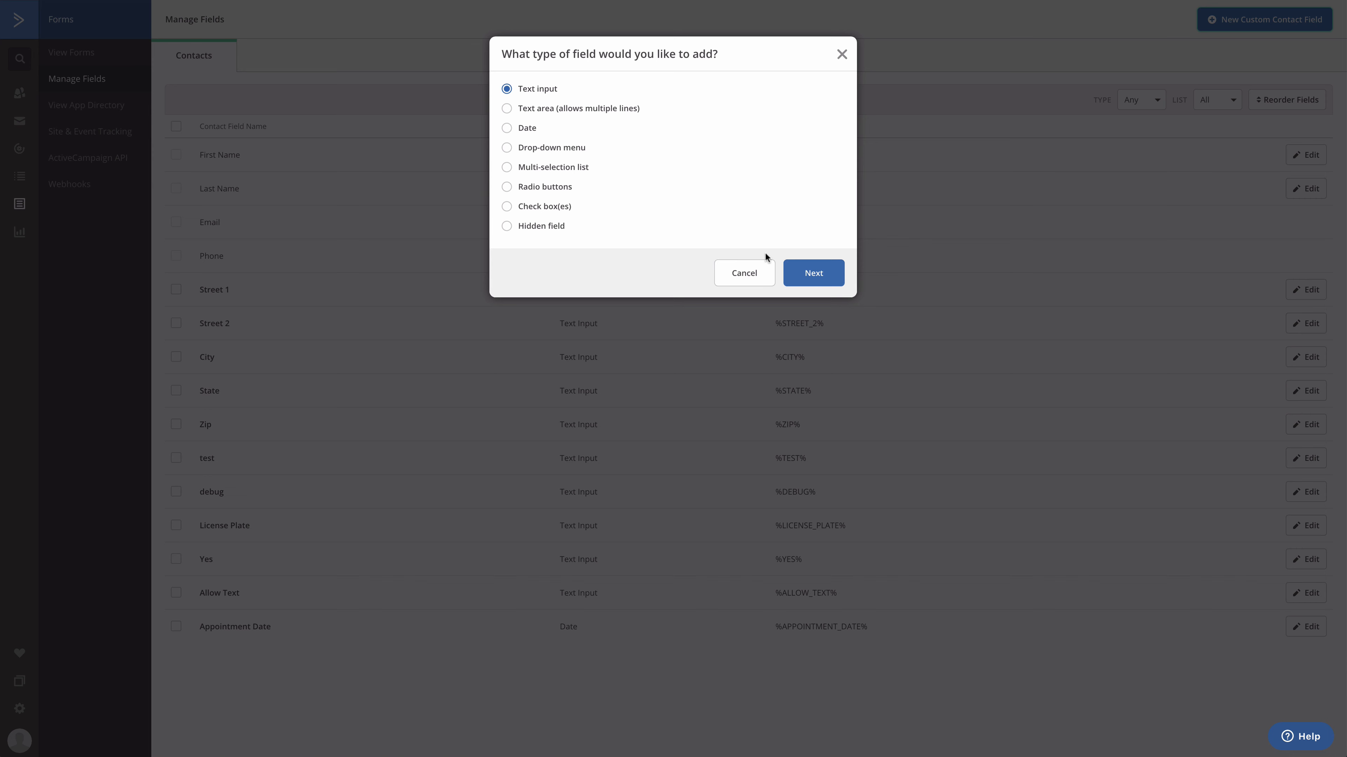
Create a text input custom contact field named "Friendly Appointment Date"
left_click(811, 276)
left_click(532, 109)
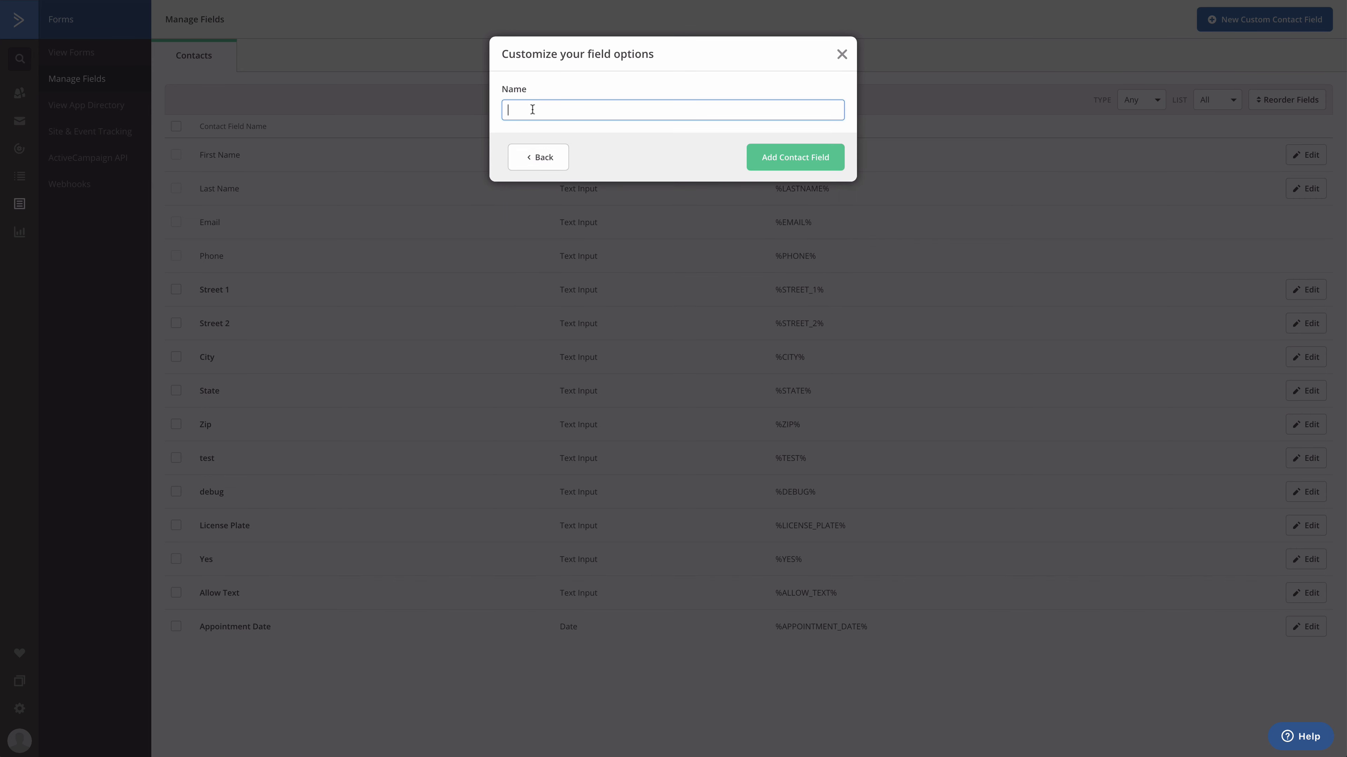
type("Friendly Appoo")
key("BackSpace")
type("intment Date")
key("Return")
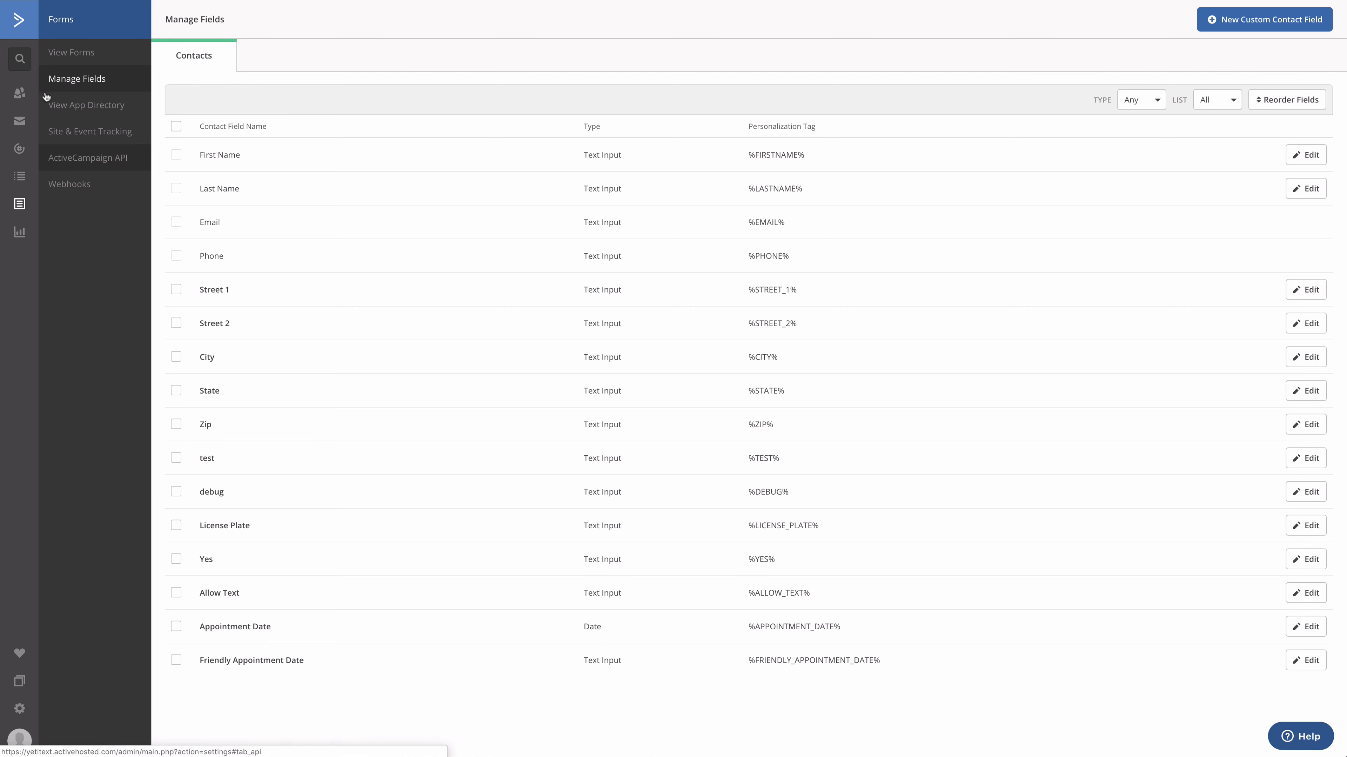
In Stage 3: Appointment Scheduled, add an End other automation action for Stage 2 - Push to Schedule directly below the trigger
left_click(19, 149)
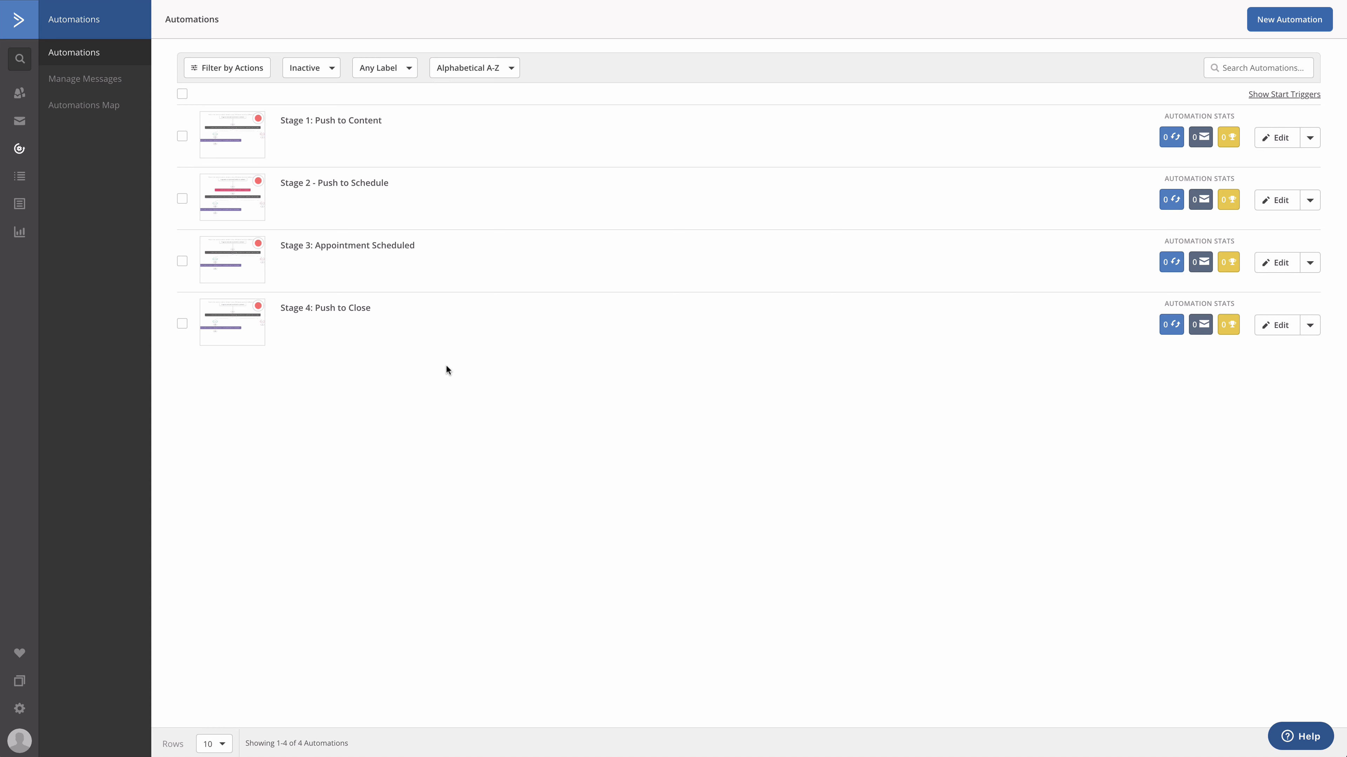
left_click(381, 246)
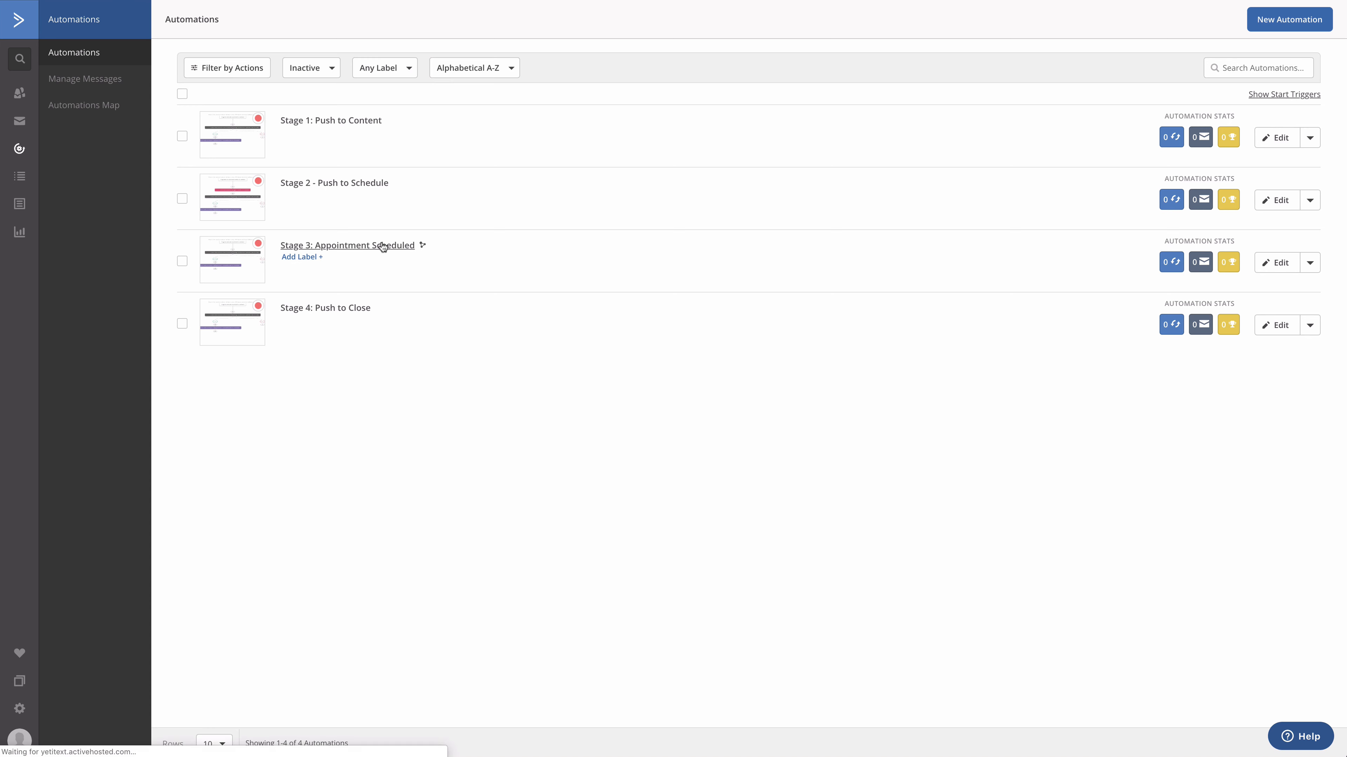
left_click(586, 188)
left_click(540, 130)
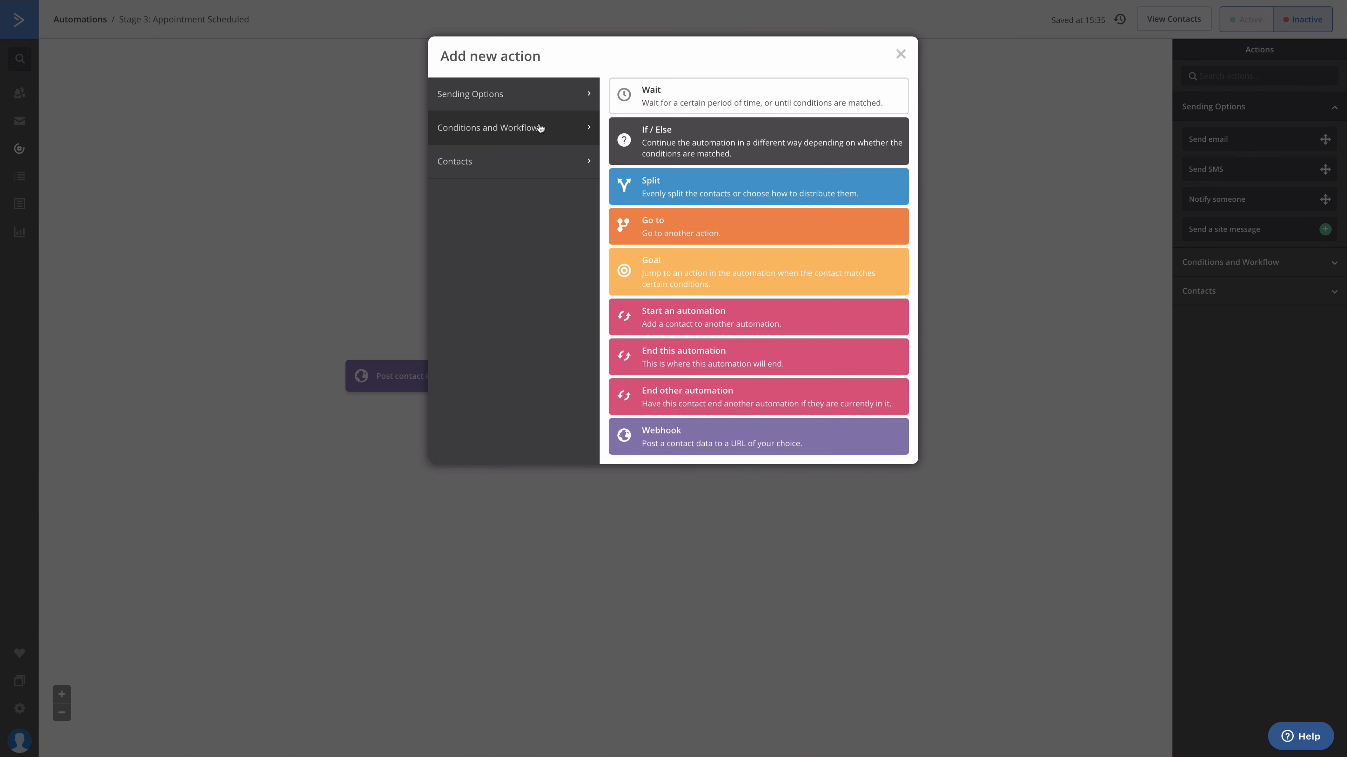
left_click(696, 393)
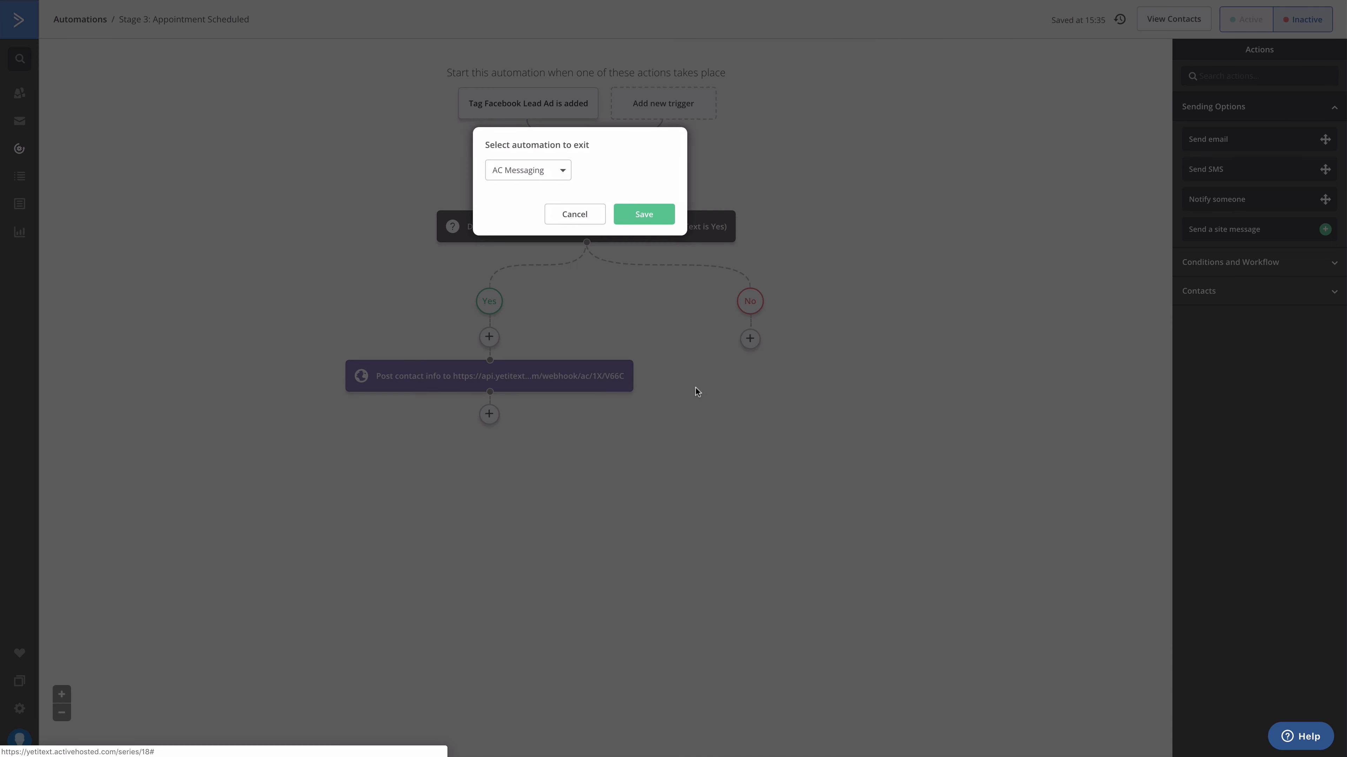
left_click(532, 172)
left_click(551, 275)
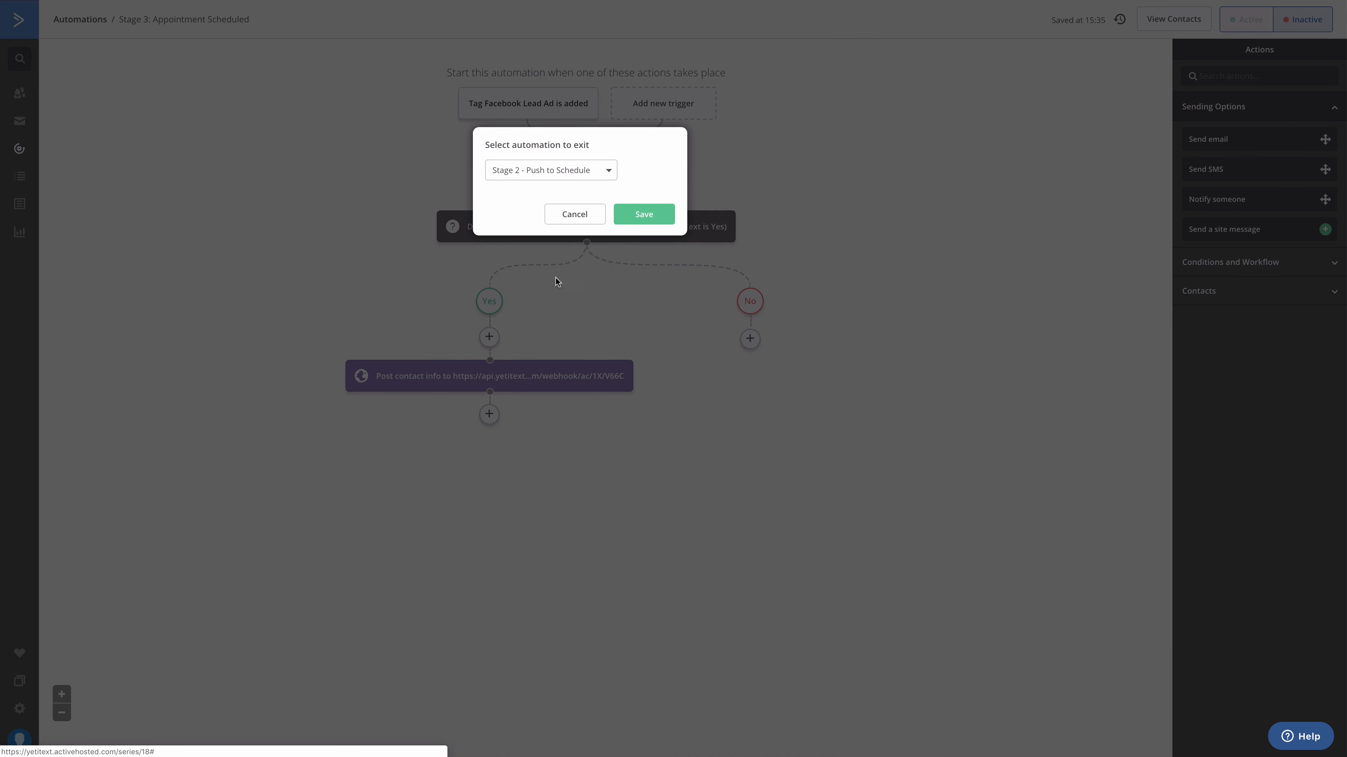
left_click(642, 213)
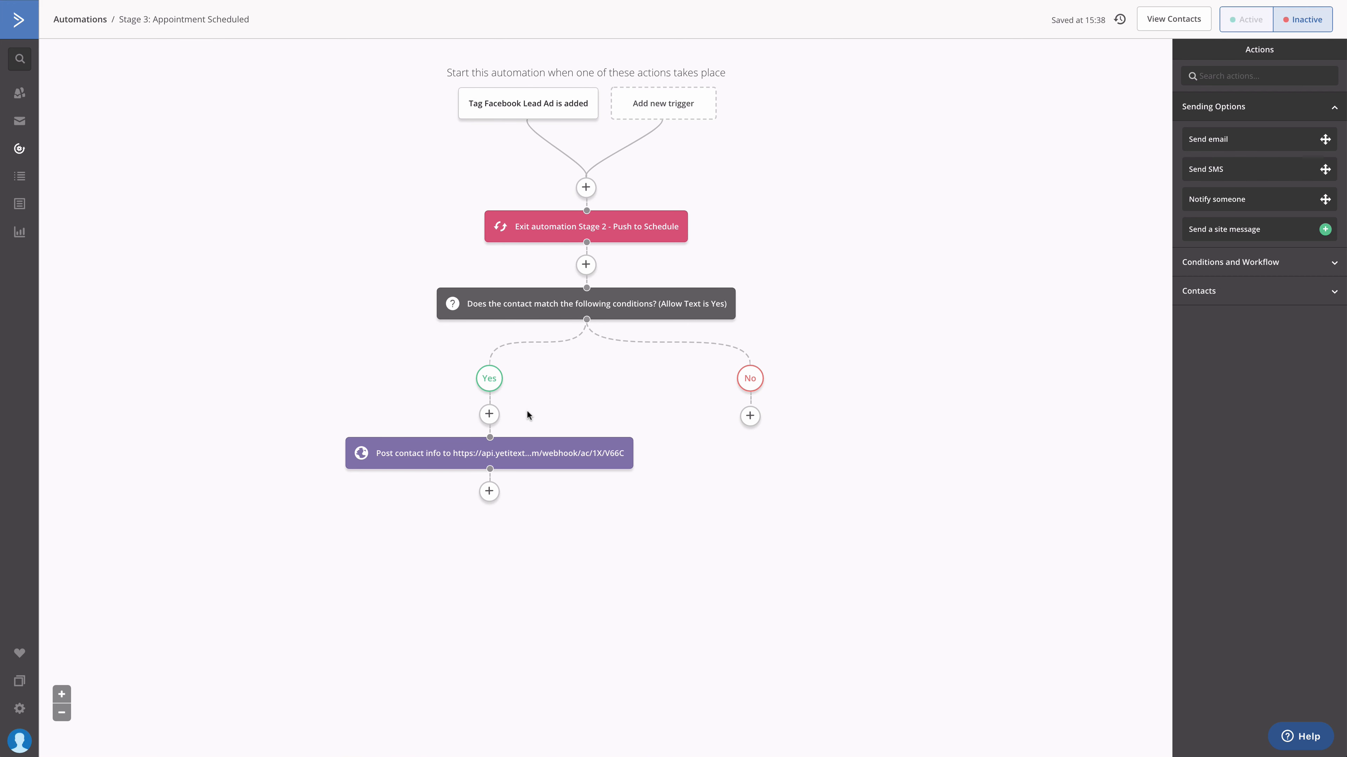
Add a Wait action set to wait until specific conditions are met, directly above the webhook in the Yes branch
left_click(489, 414)
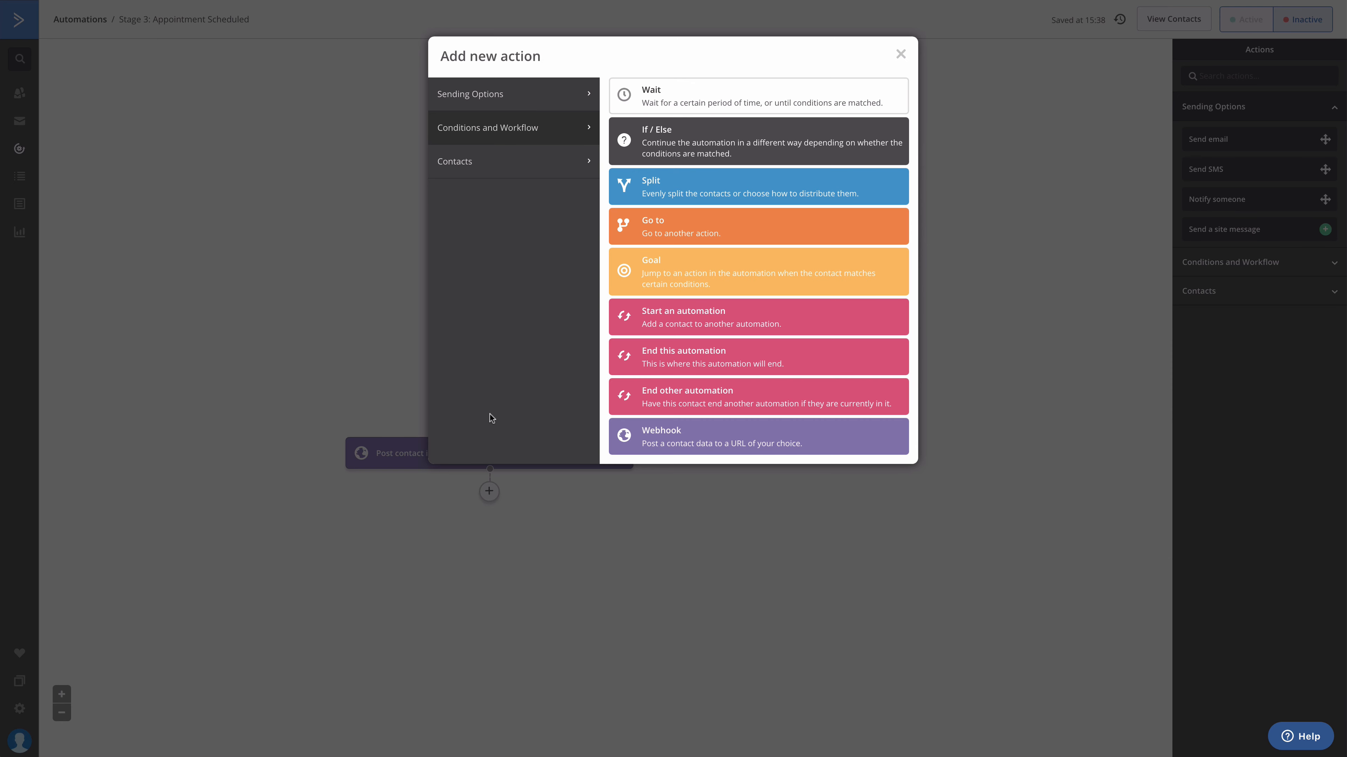
left_click(665, 101)
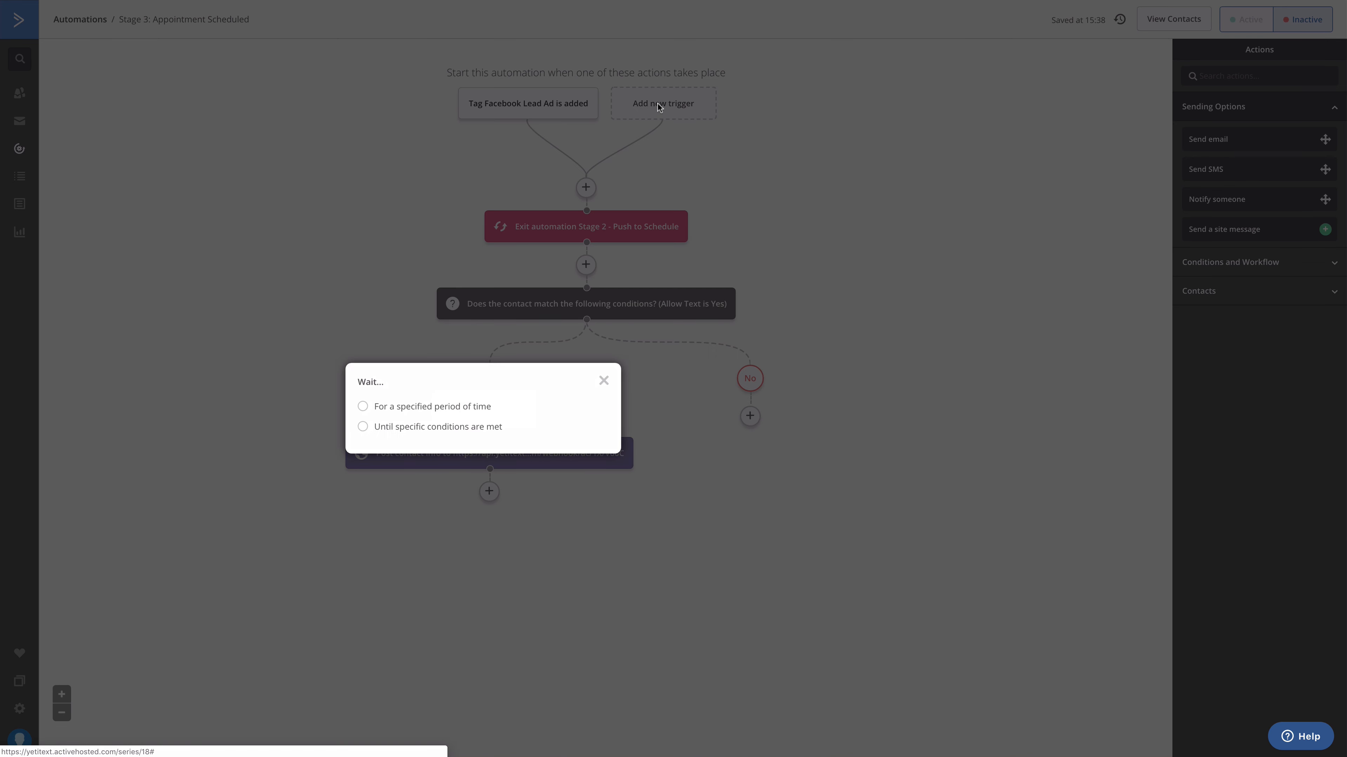
left_click(363, 428)
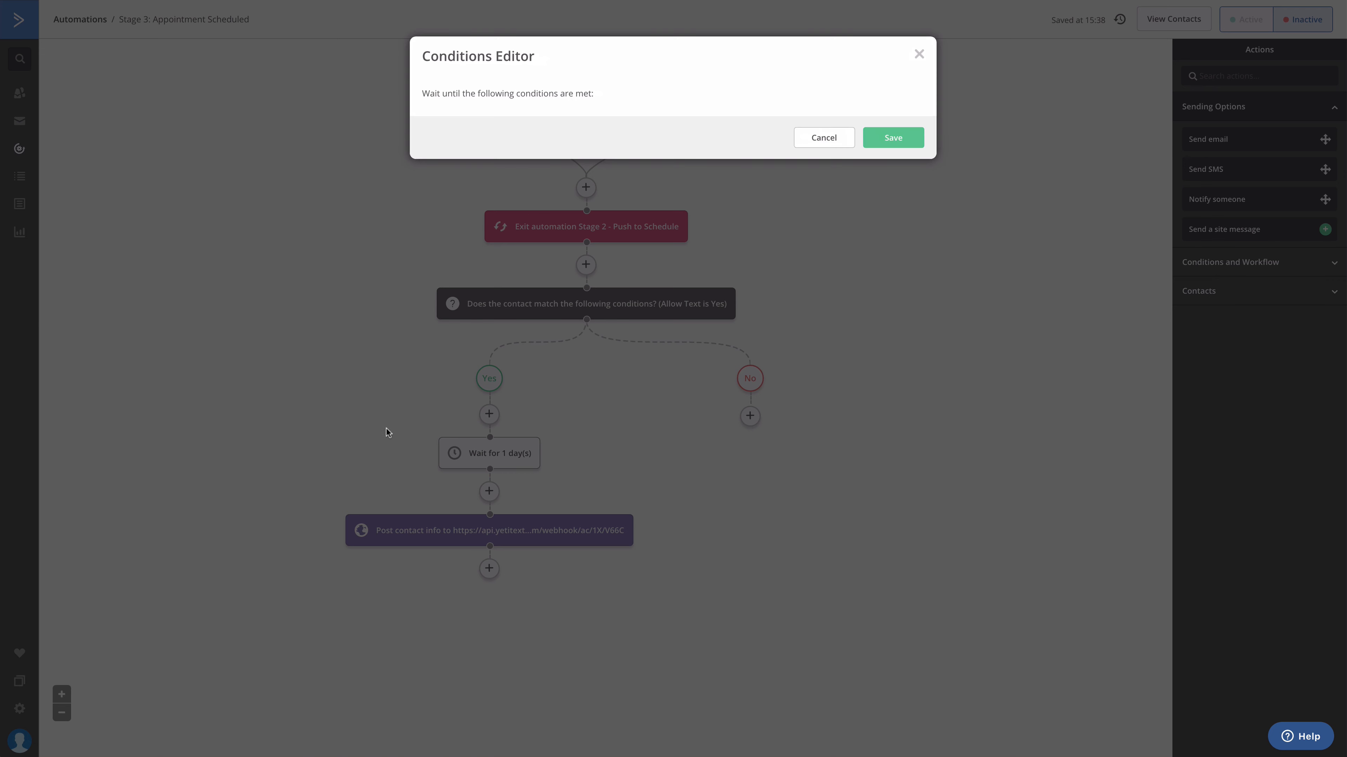
Set the wait condition to the custom field Appointment Date is Current date Plus 1
left_click(522, 131)
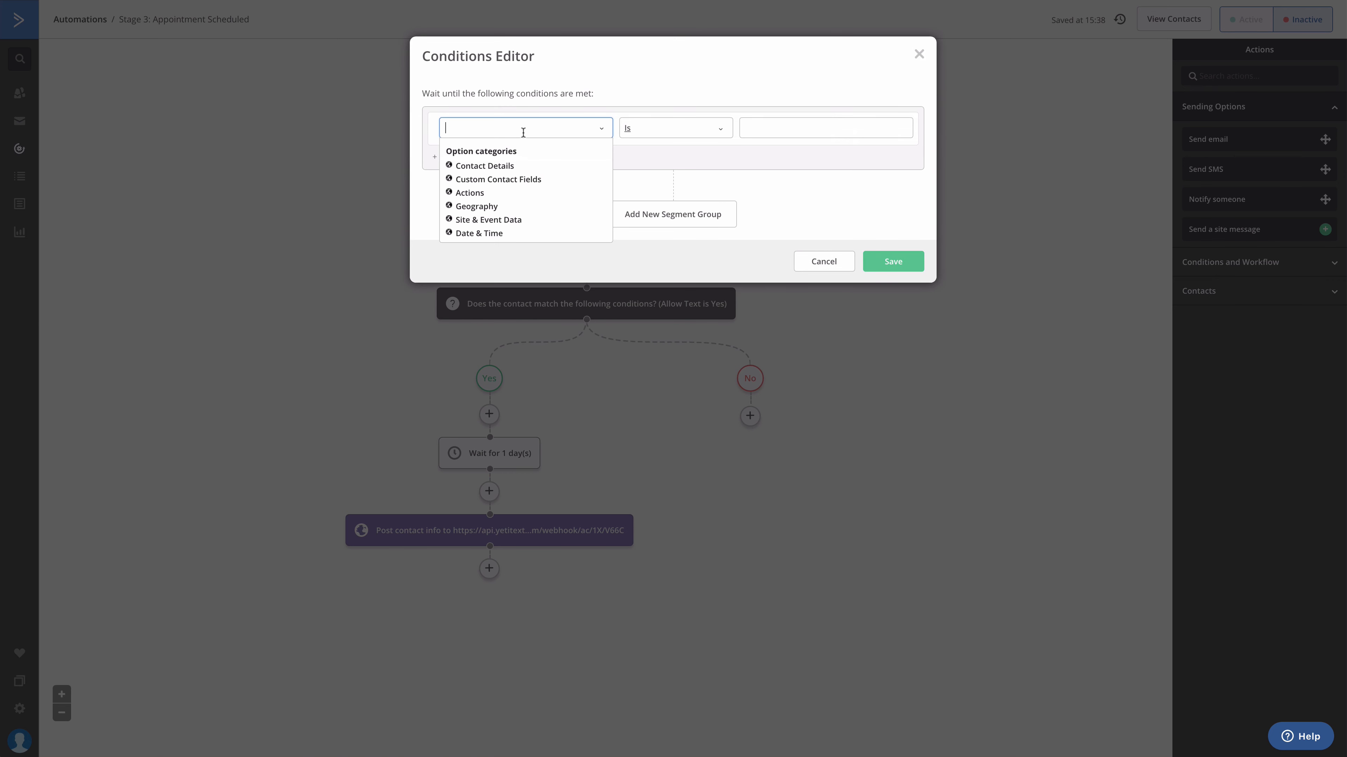
left_click(498, 179)
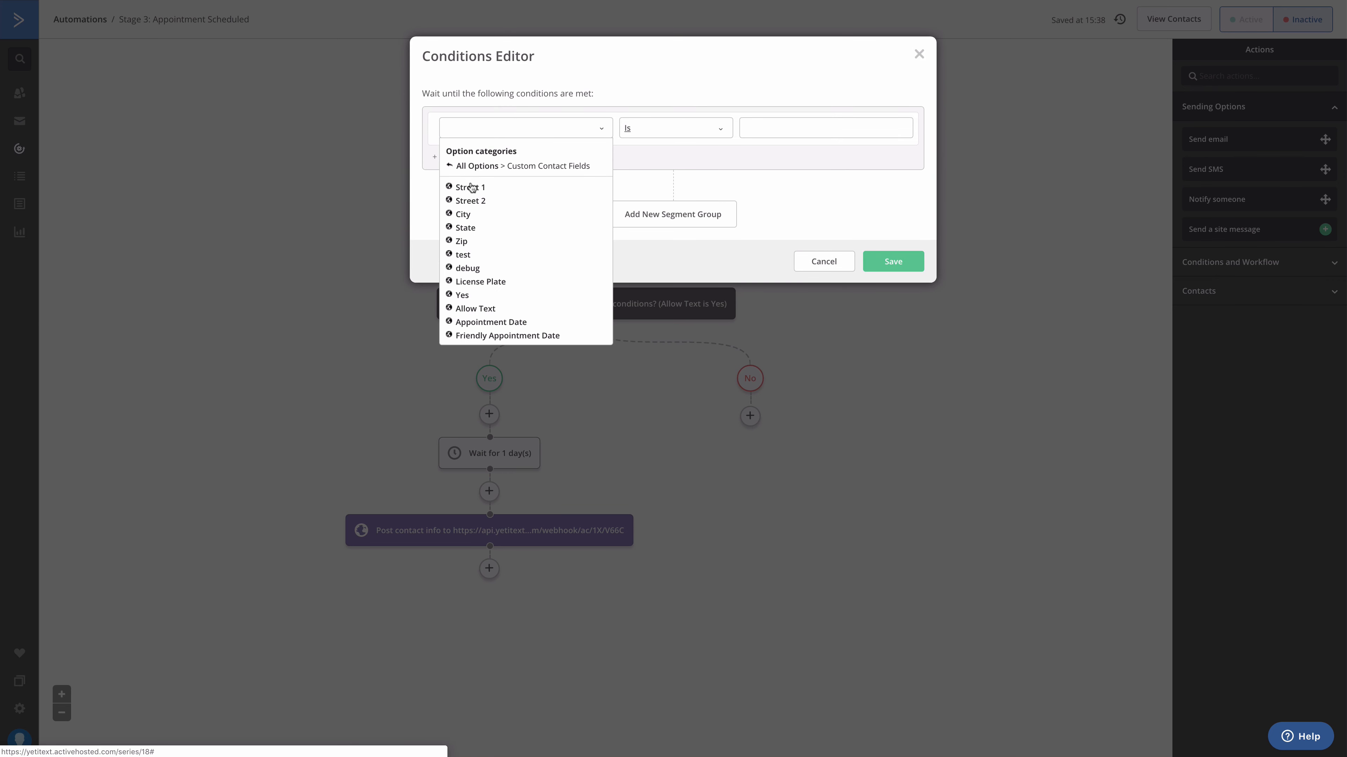
left_click(473, 321)
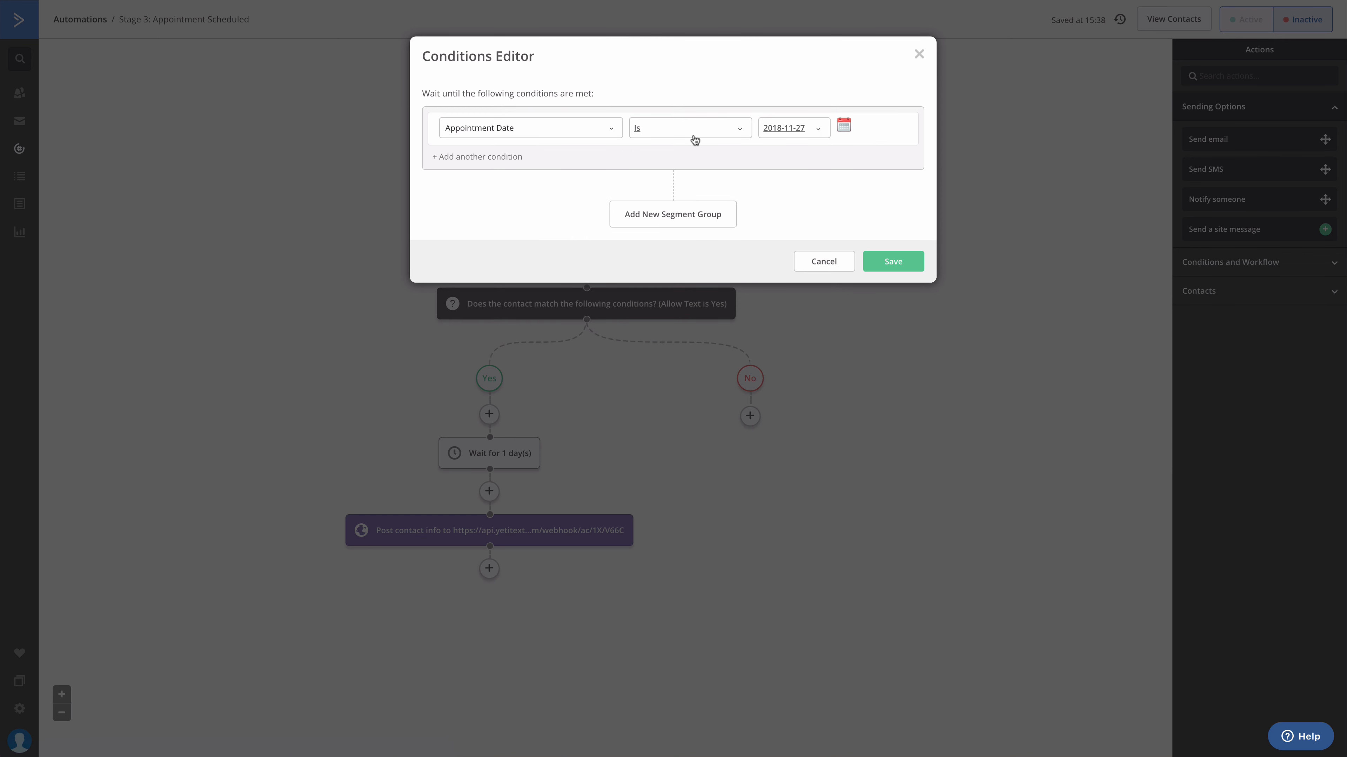
left_click(817, 129)
left_click(785, 162)
left_click(854, 130)
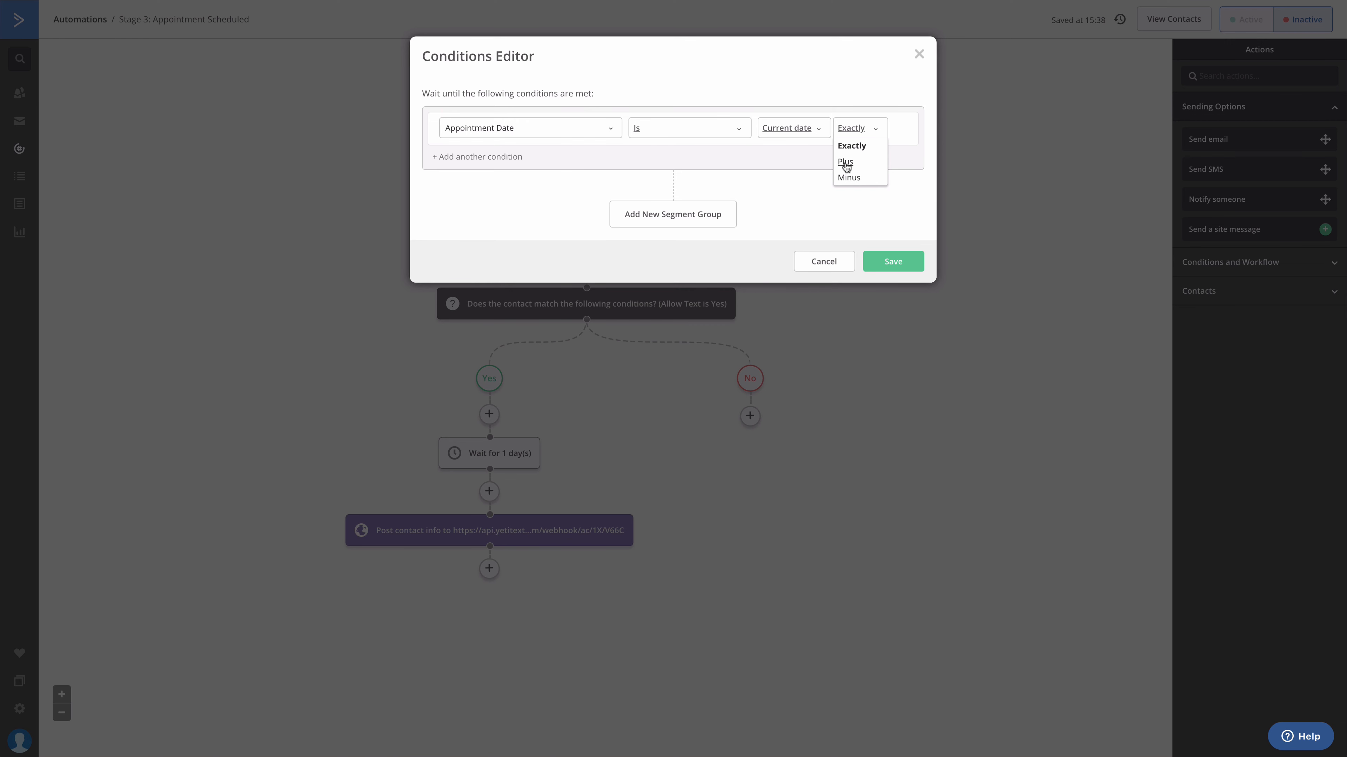
left_click(846, 162)
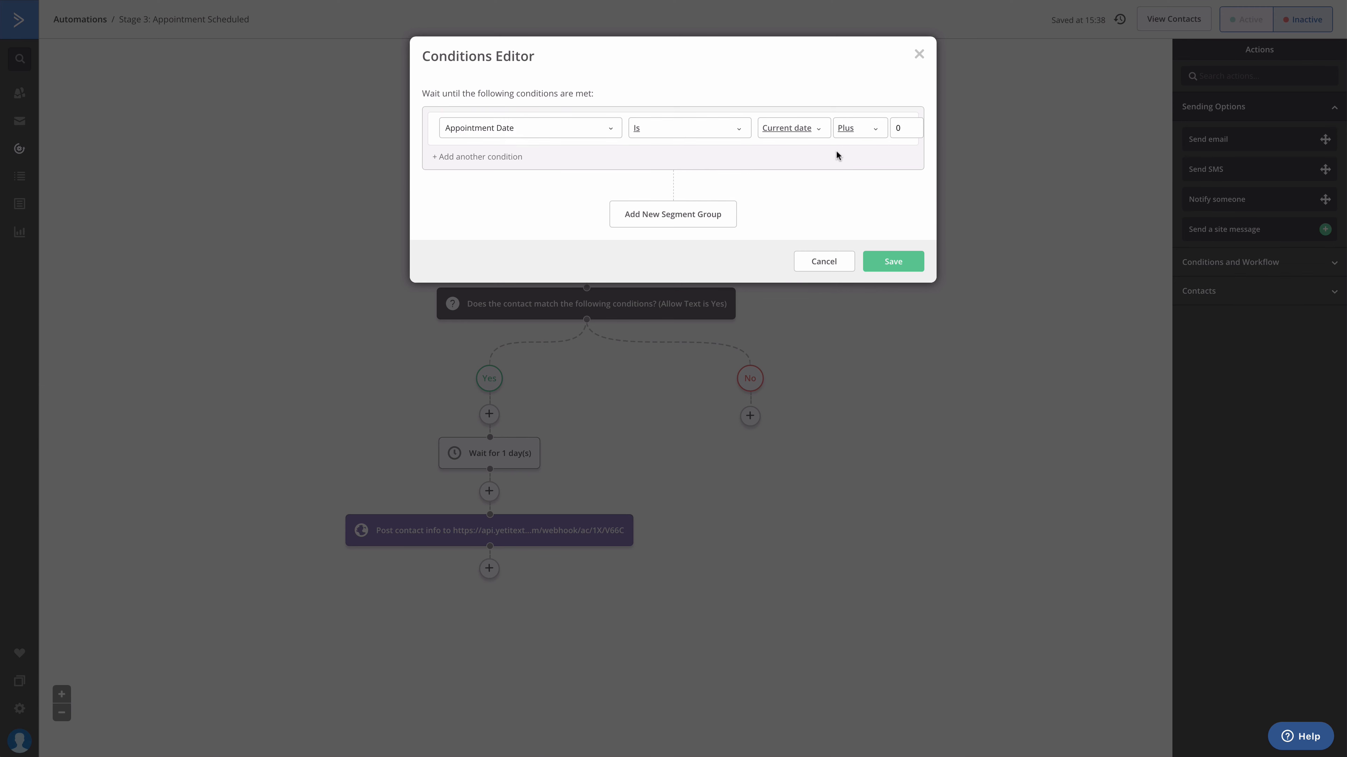
left_click(899, 127)
type("1")
left_click(829, 163)
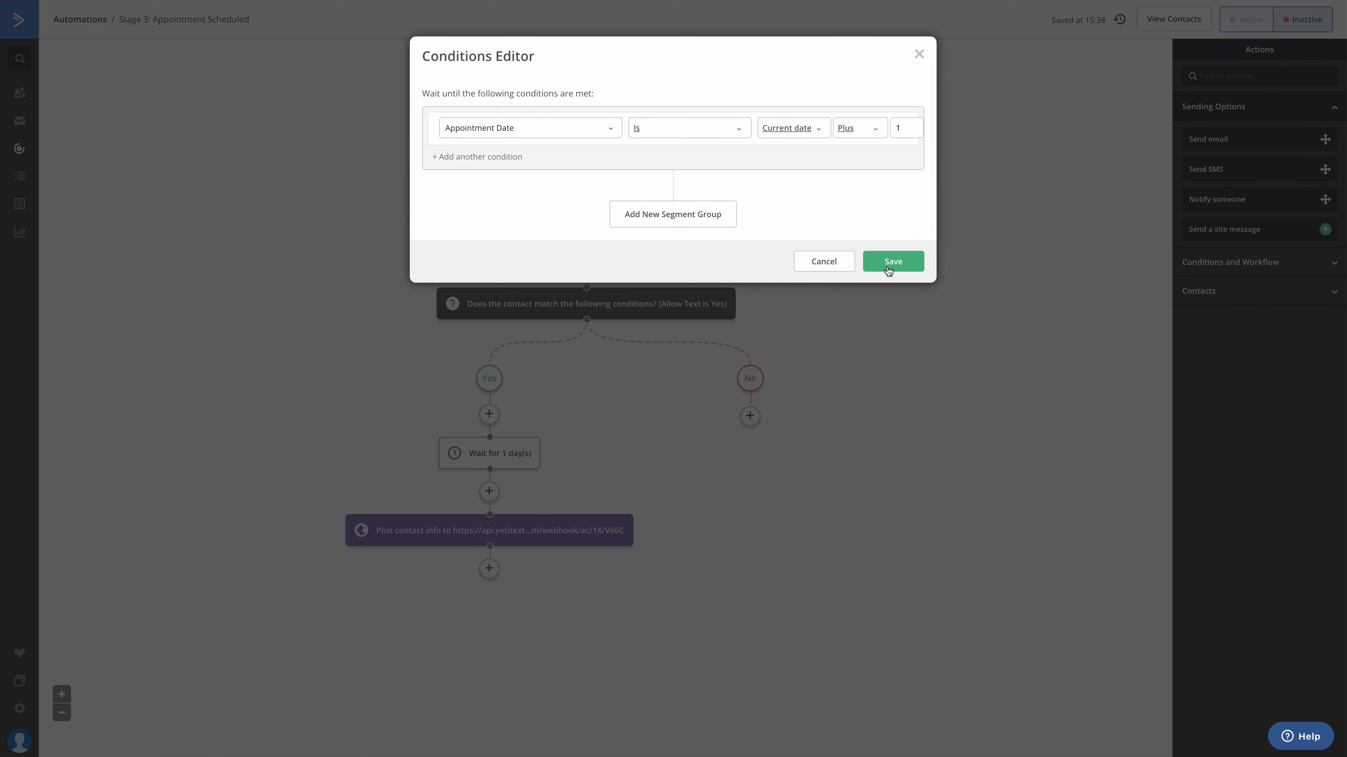
Add an And condition that Current time (America/Denver) is 12 (12PM), and save the wait with no time limit
left_click(494, 159)
left_click(527, 167)
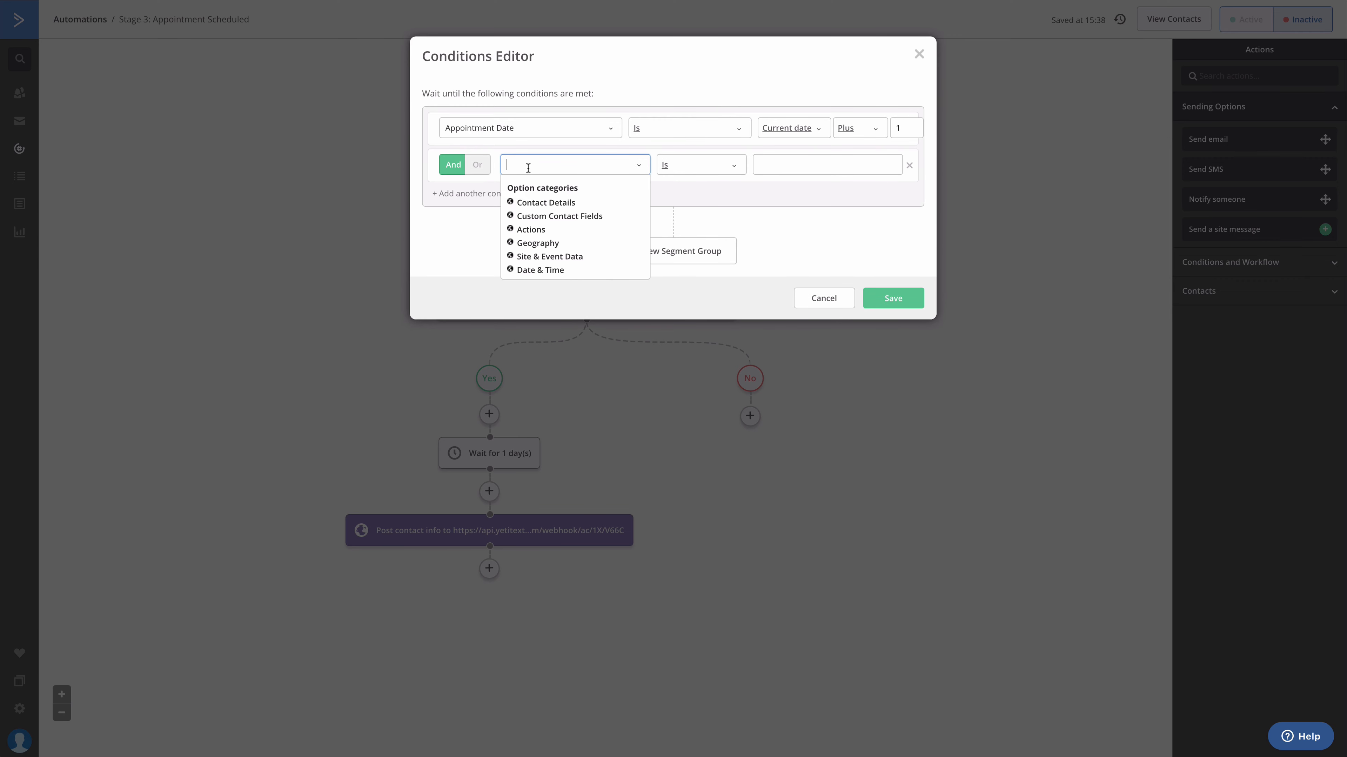
left_click(532, 269)
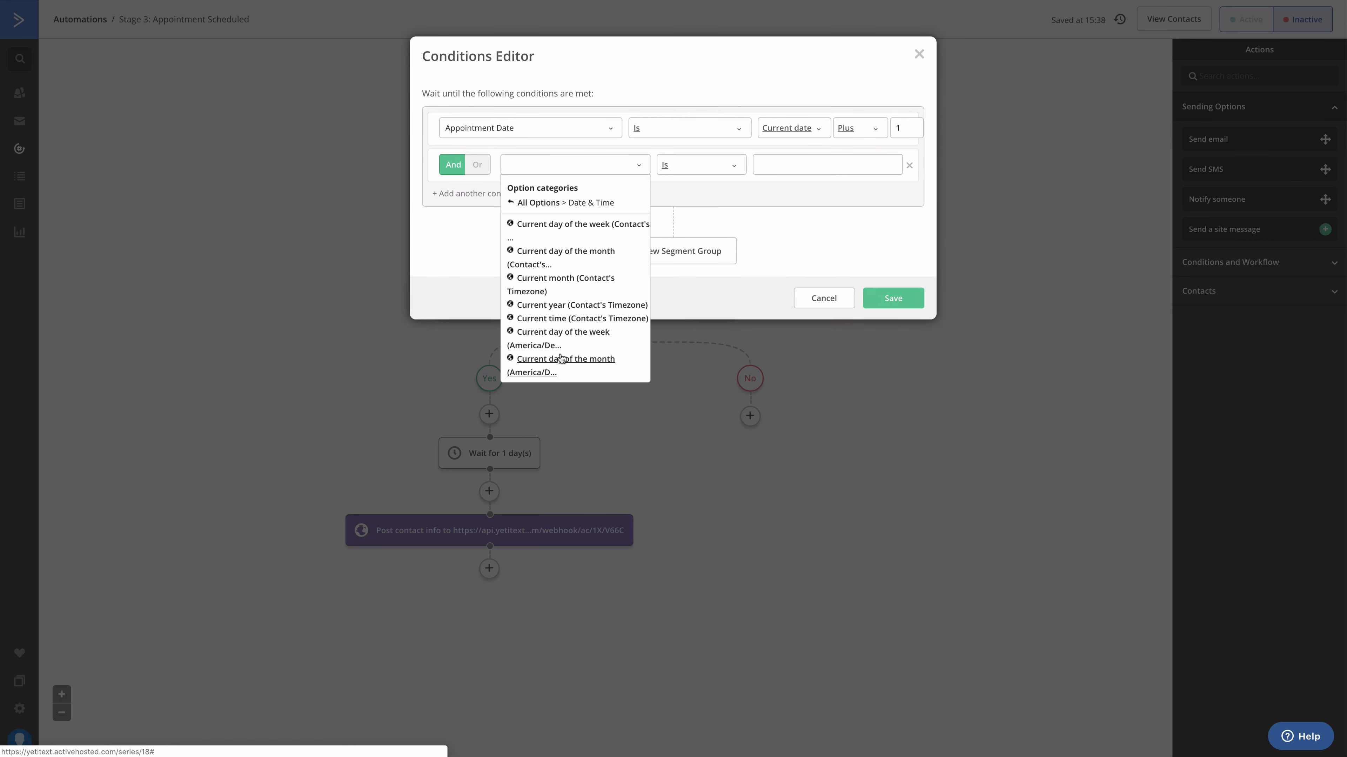
scroll(561, 359, "down", 3)
left_click(563, 376)
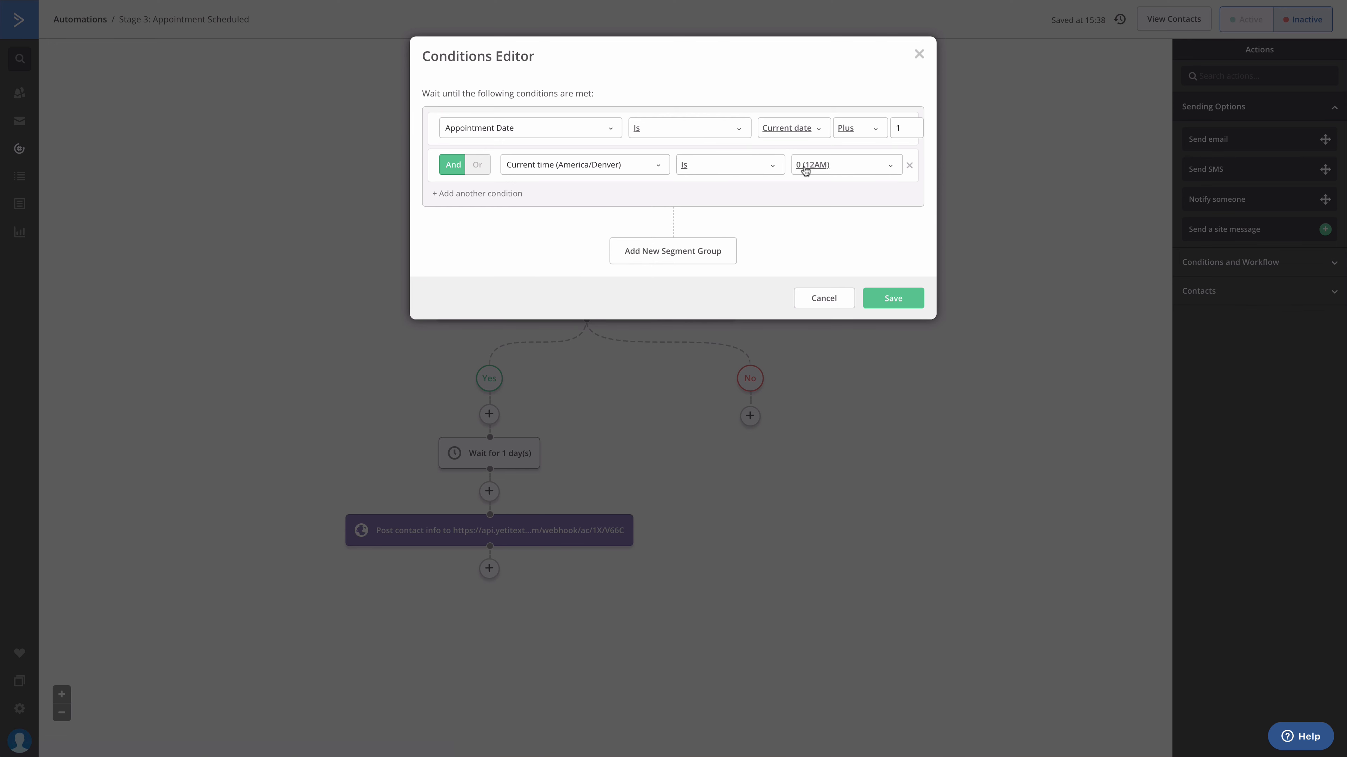
left_click(805, 170)
scroll(821, 243, "down", 3)
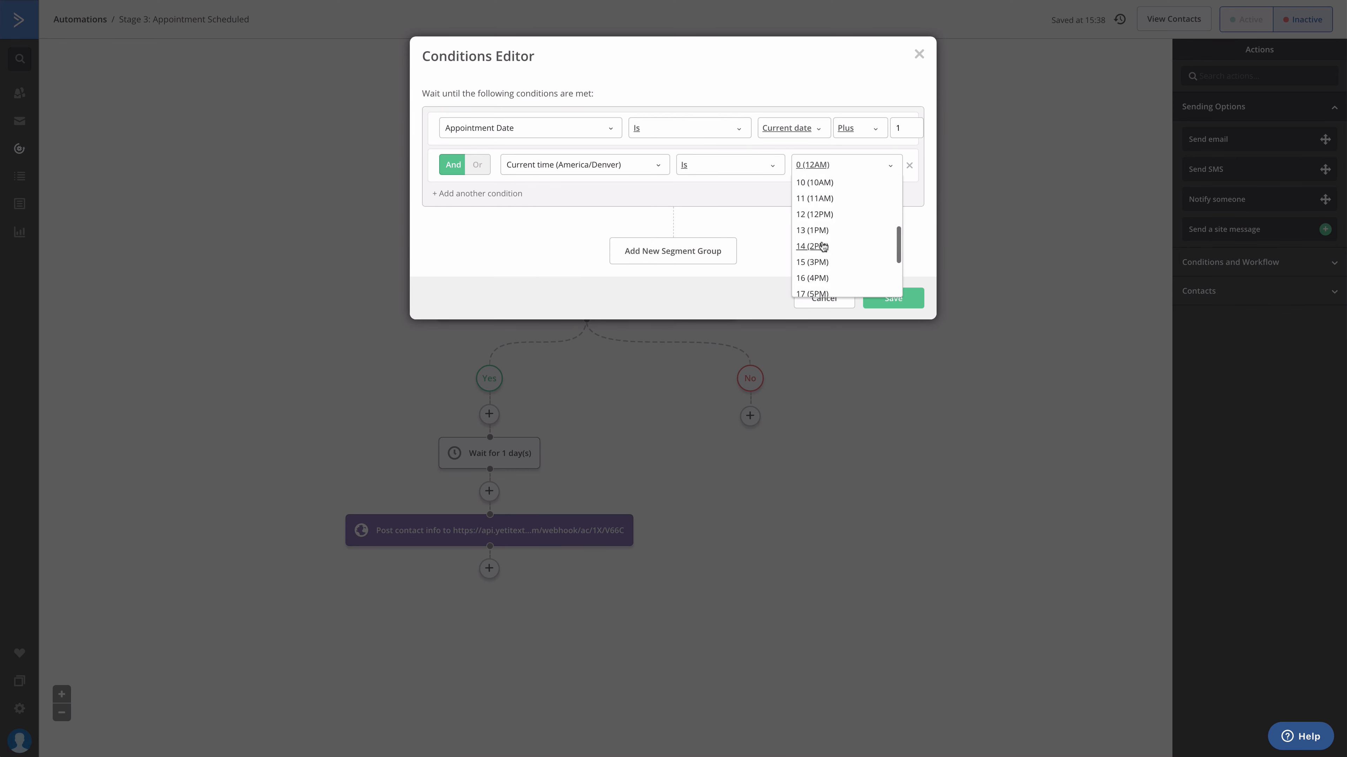
left_click(821, 222)
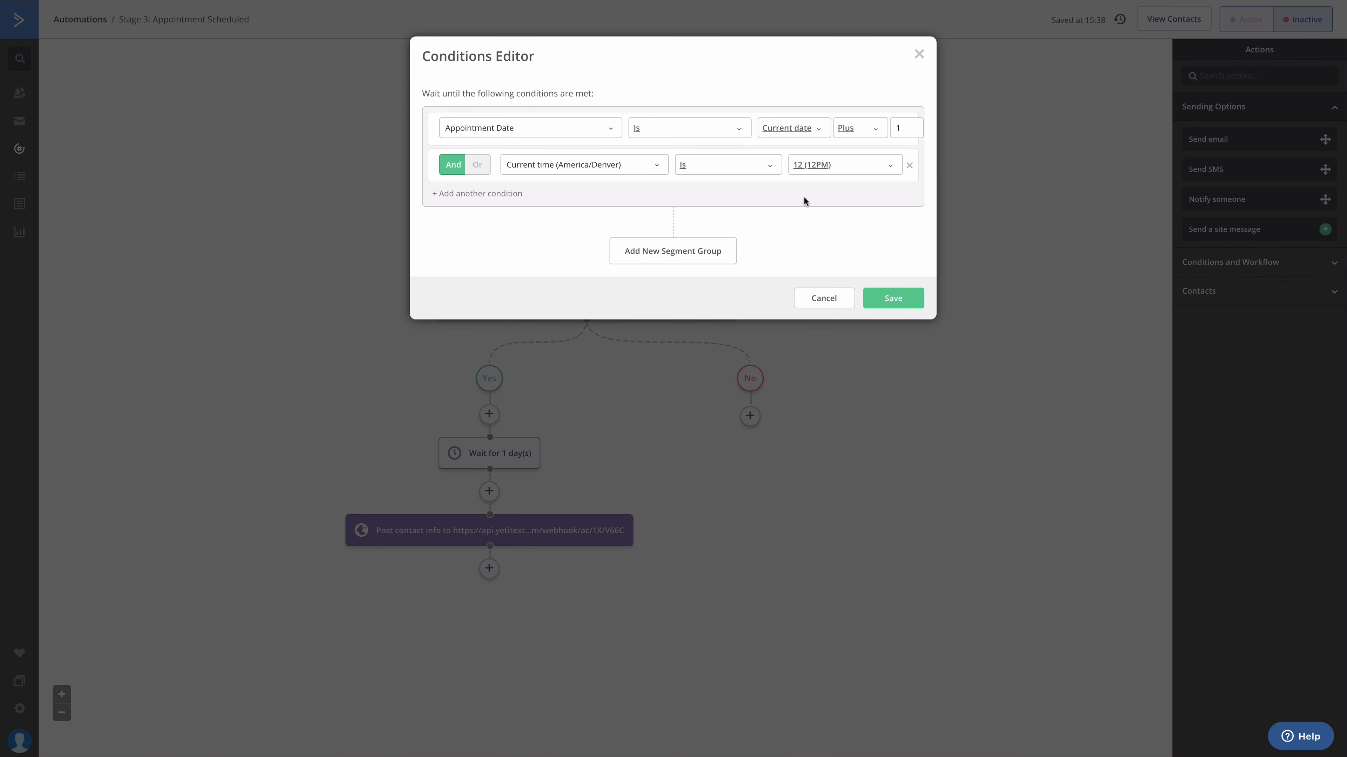
left_click(885, 301)
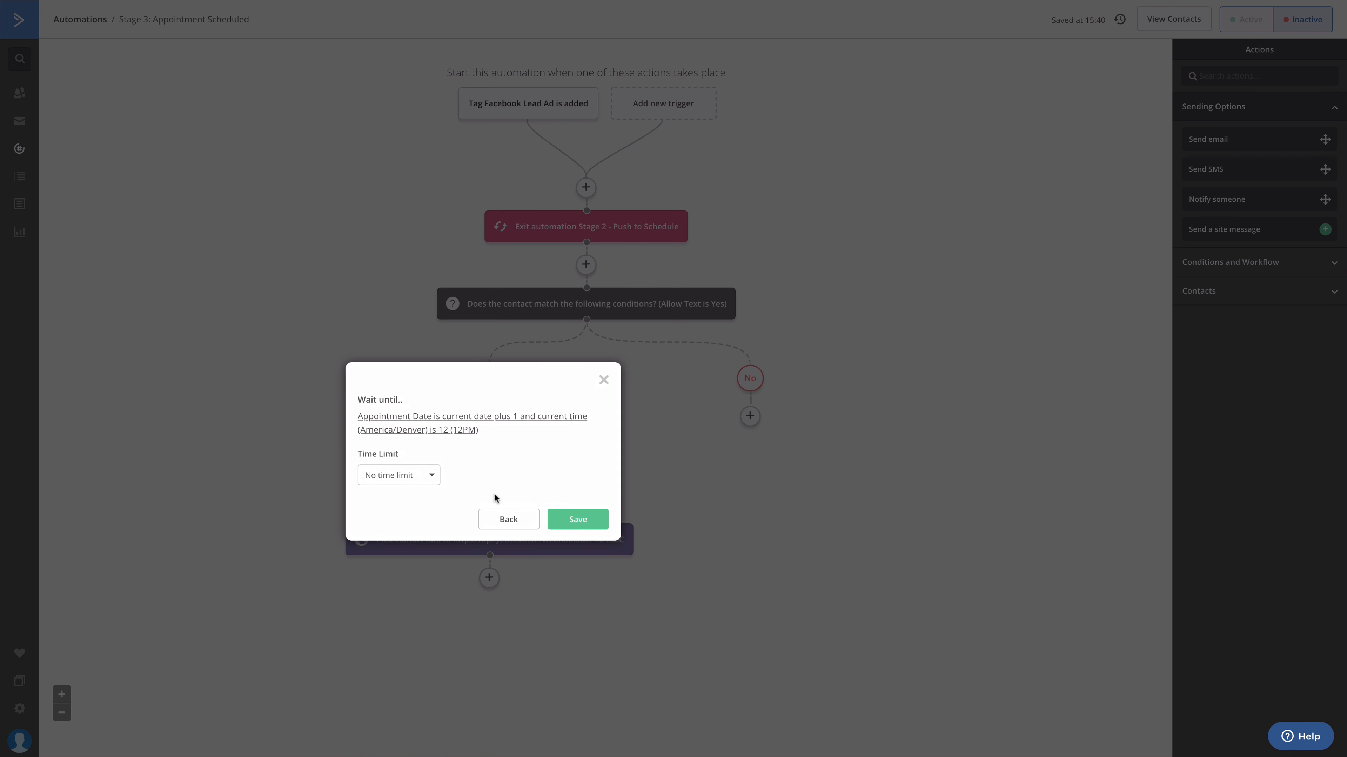
left_click(578, 520)
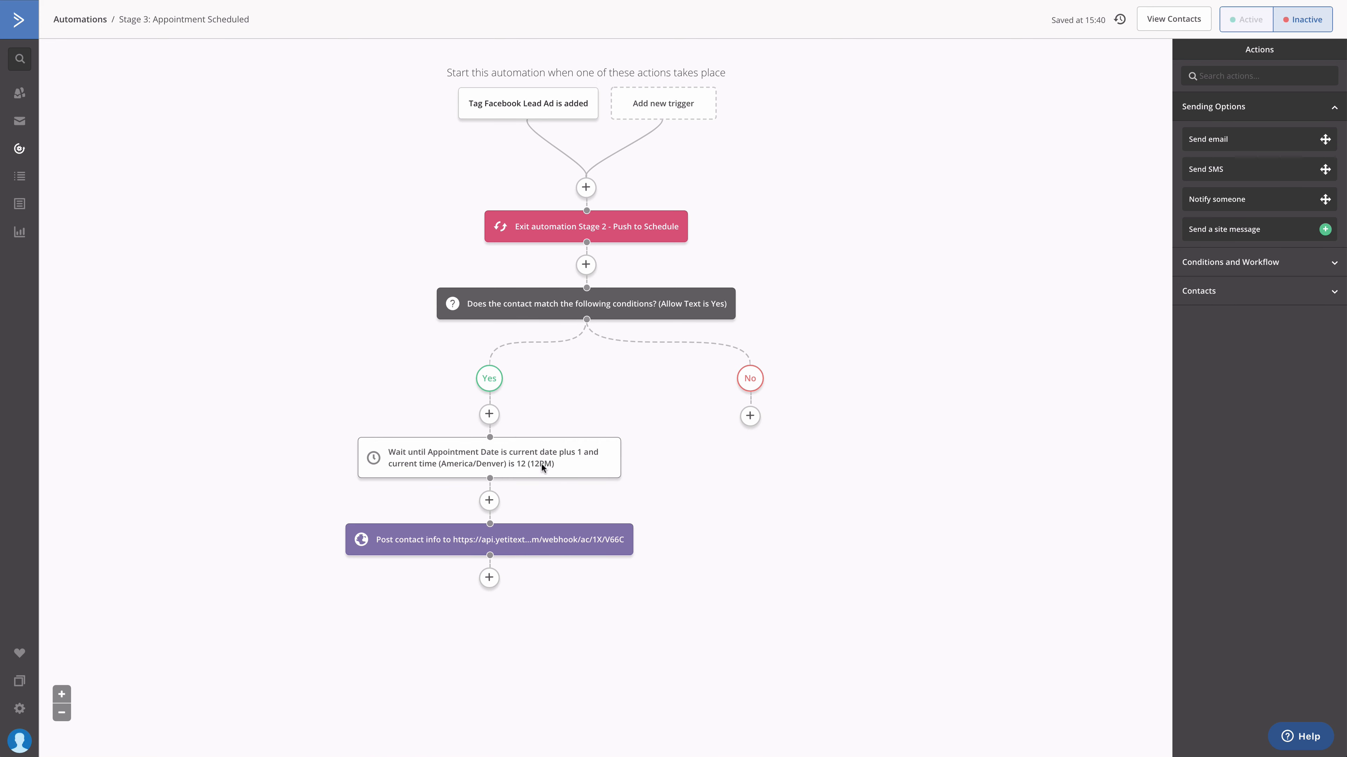
In the Stage 4: Push to Close automation, change the trigger's tag to "Appointment Completed" and save the trigger
left_click(80, 20)
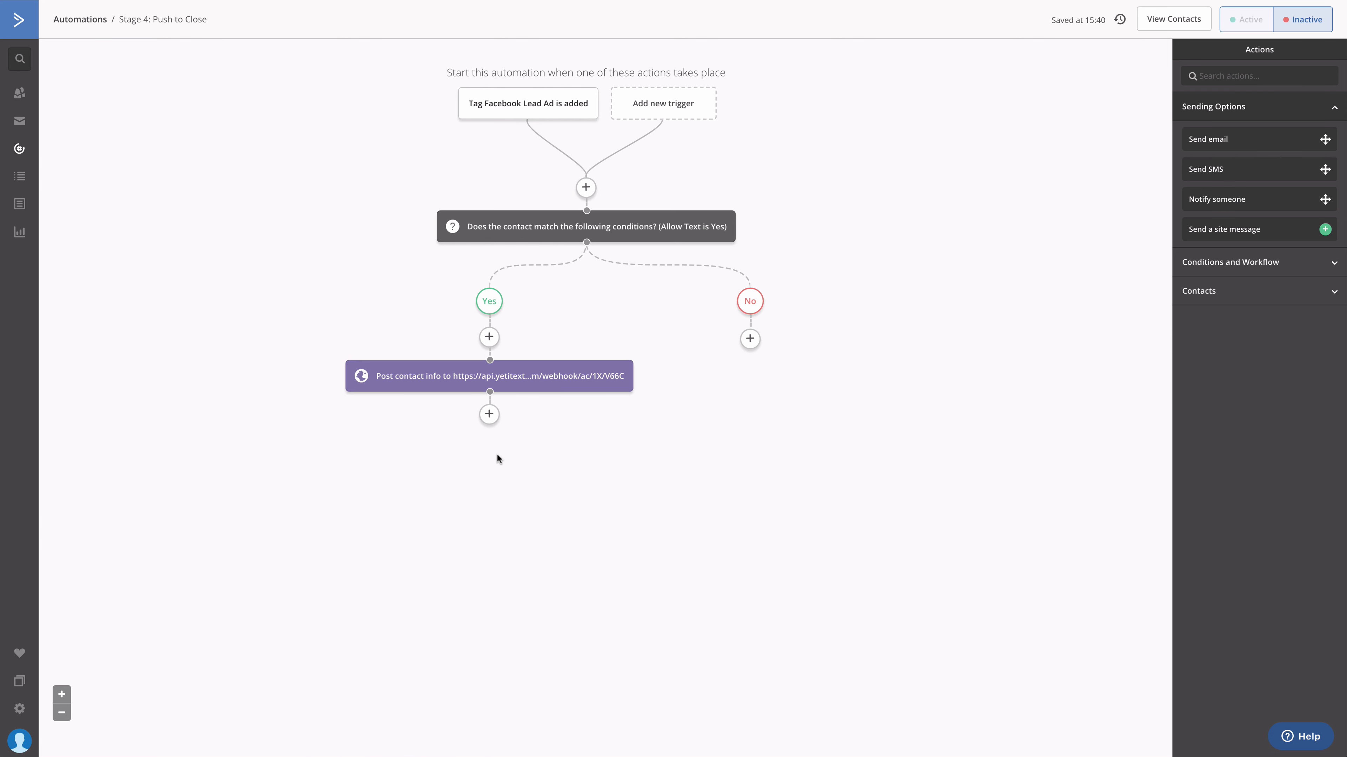
left_click(529, 102)
left_click(530, 101)
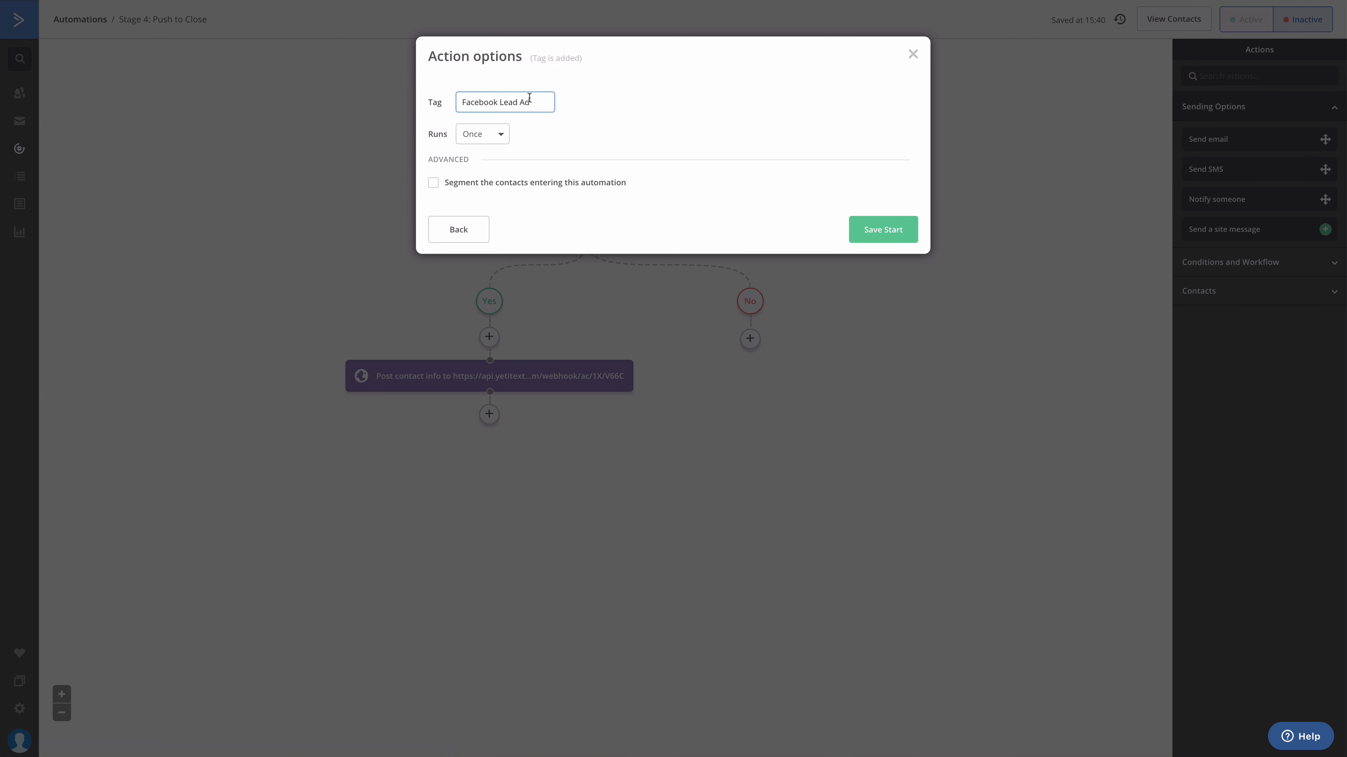
key("ctrl+a")
key("BackSpace")
type("Appointment Completed")
left_click(874, 231)
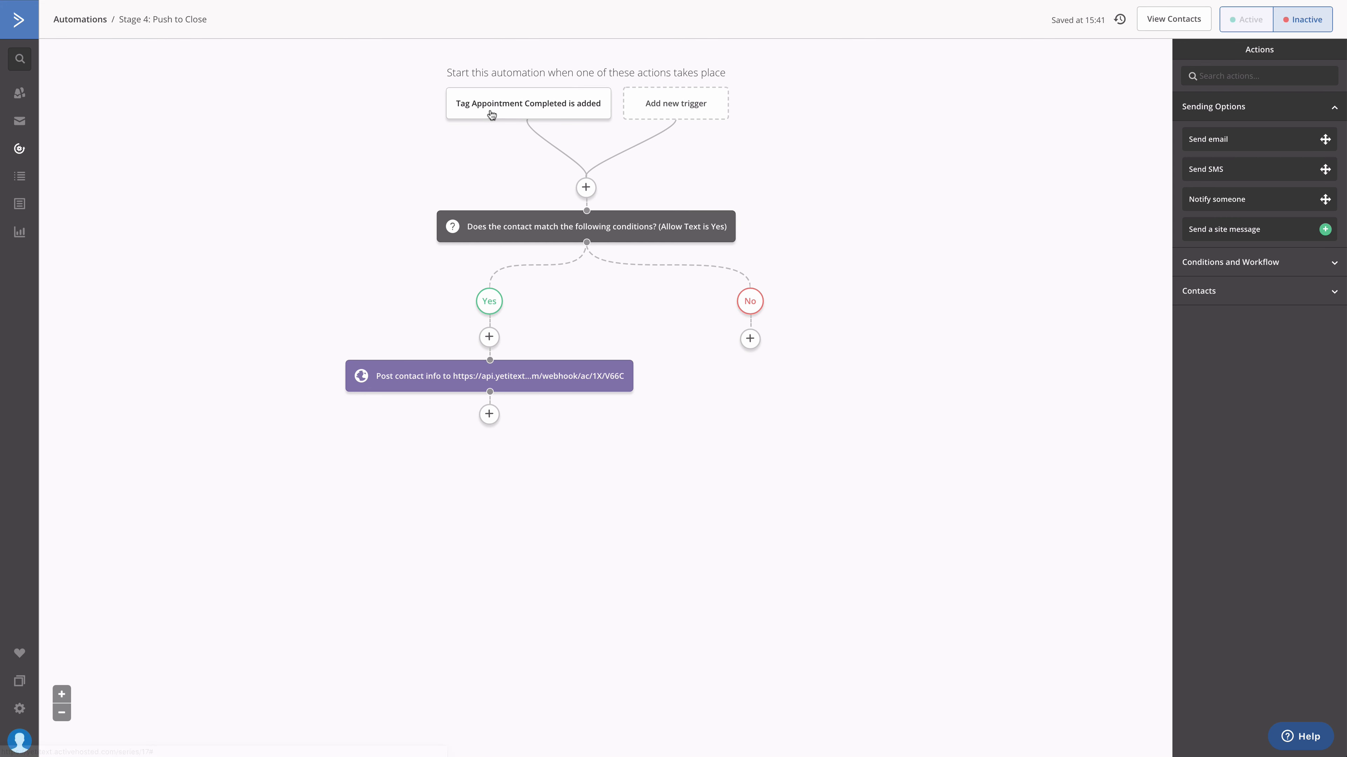
In Stage 4: Push to Close, add an End other automation action for Stage 3: Appointment Scheduled directly below the trigger
mouse_move(505, 110)
left_click(585, 187)
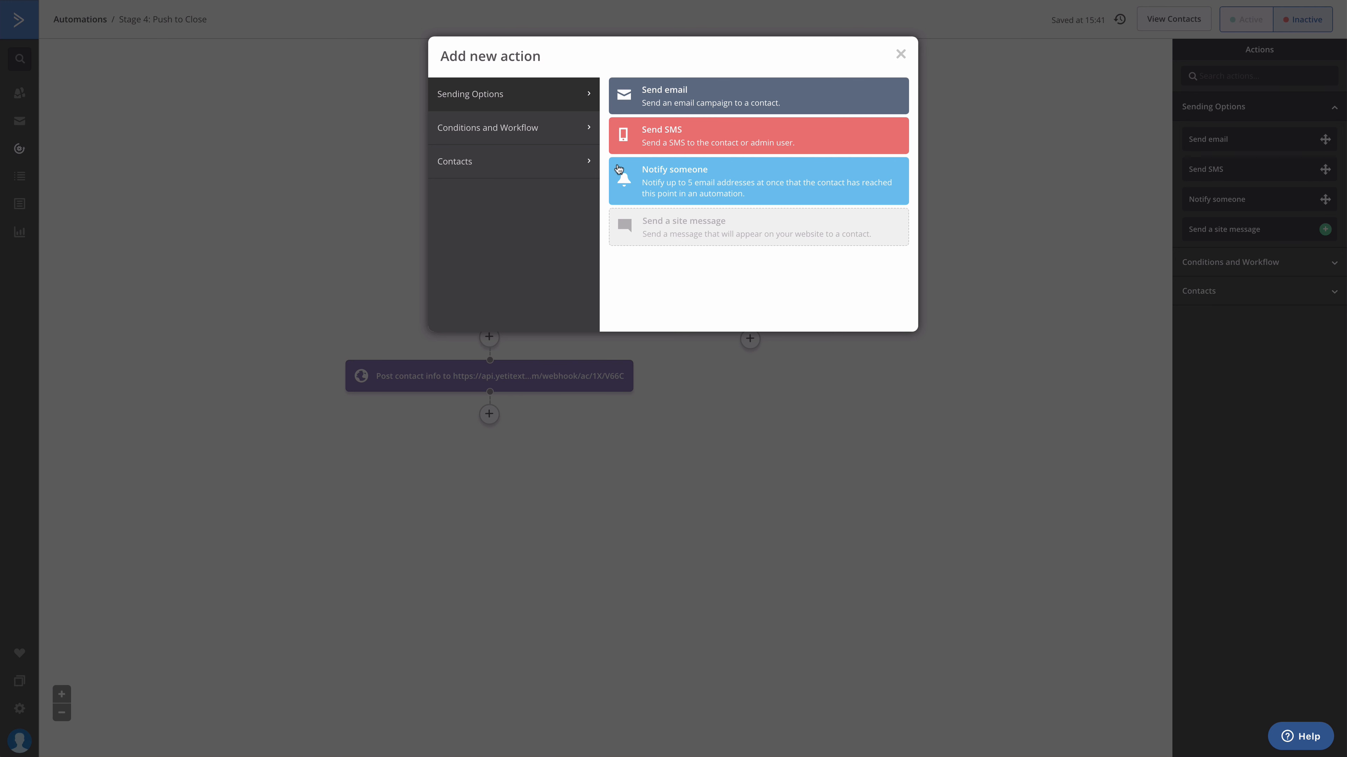
left_click(555, 139)
left_click(684, 387)
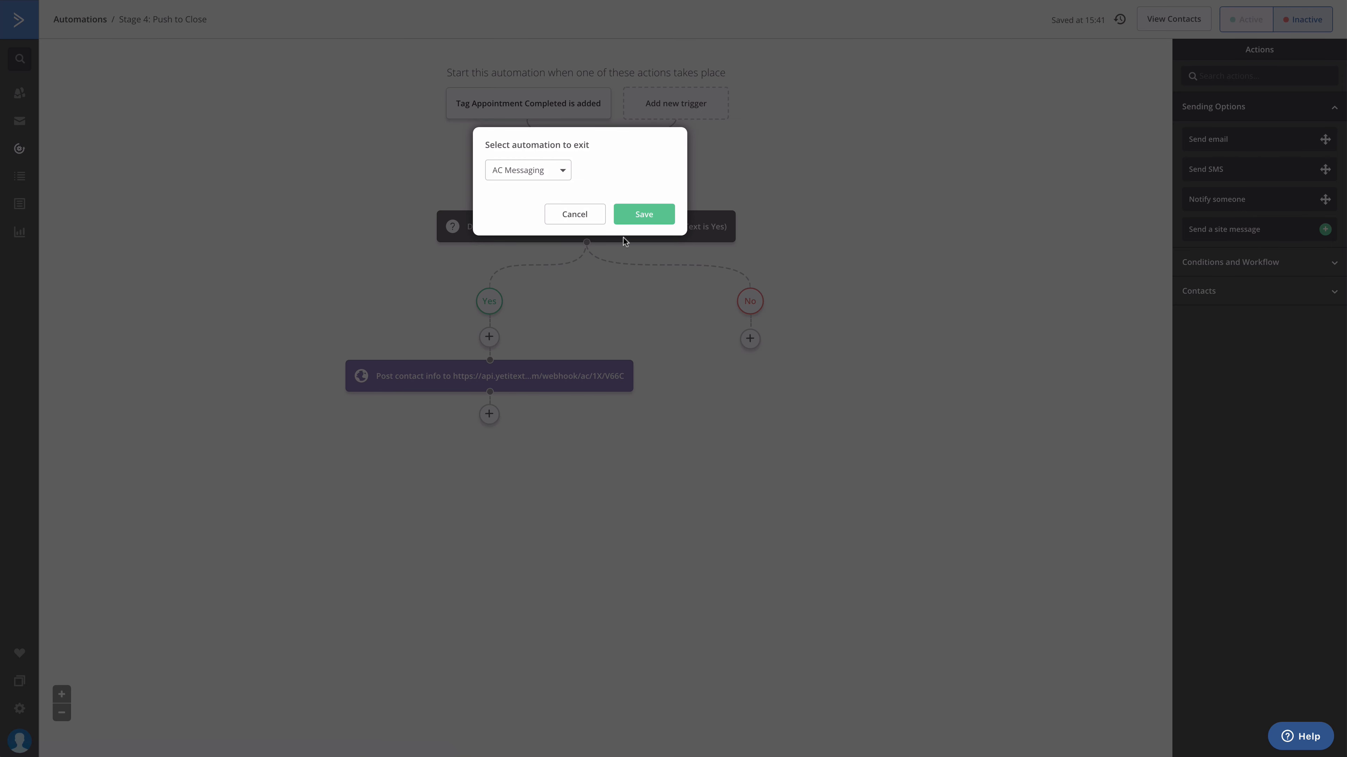
left_click(535, 171)
left_click(542, 298)
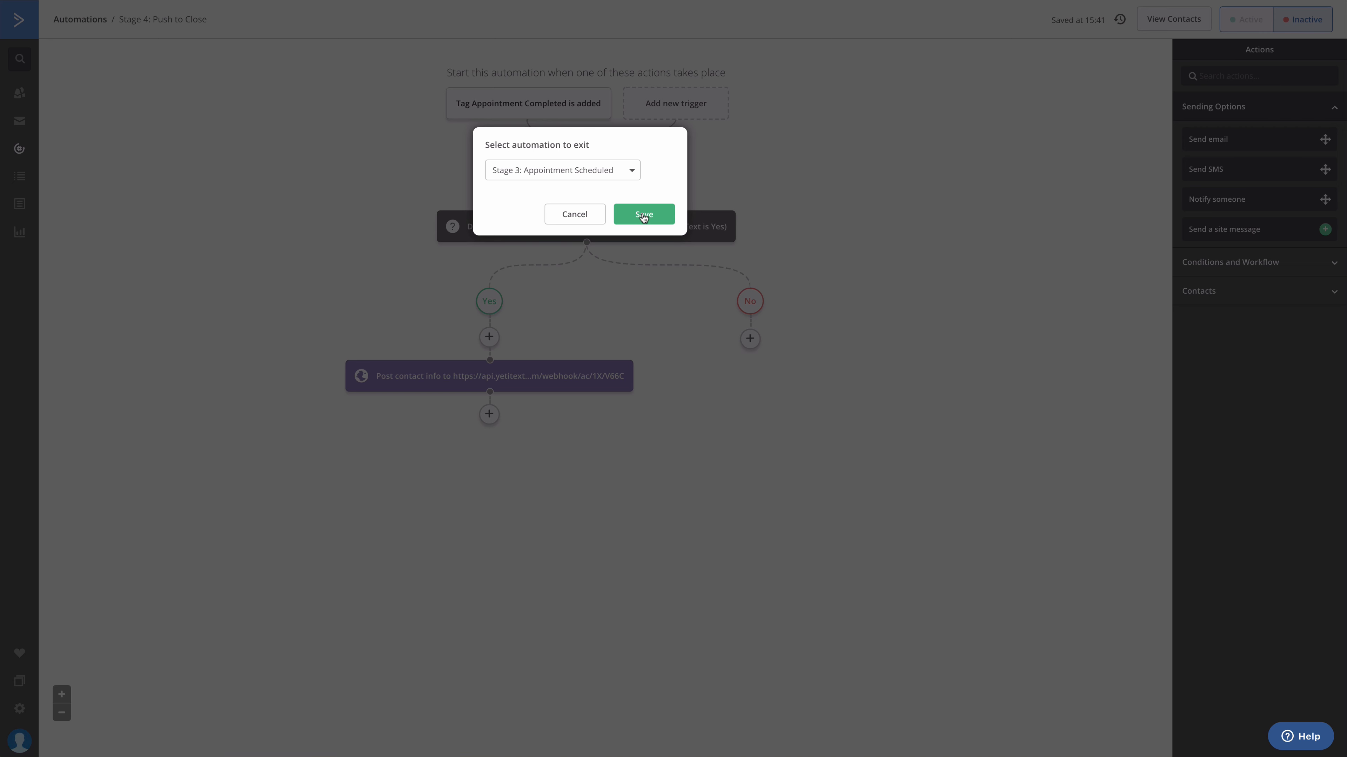
left_click(643, 215)
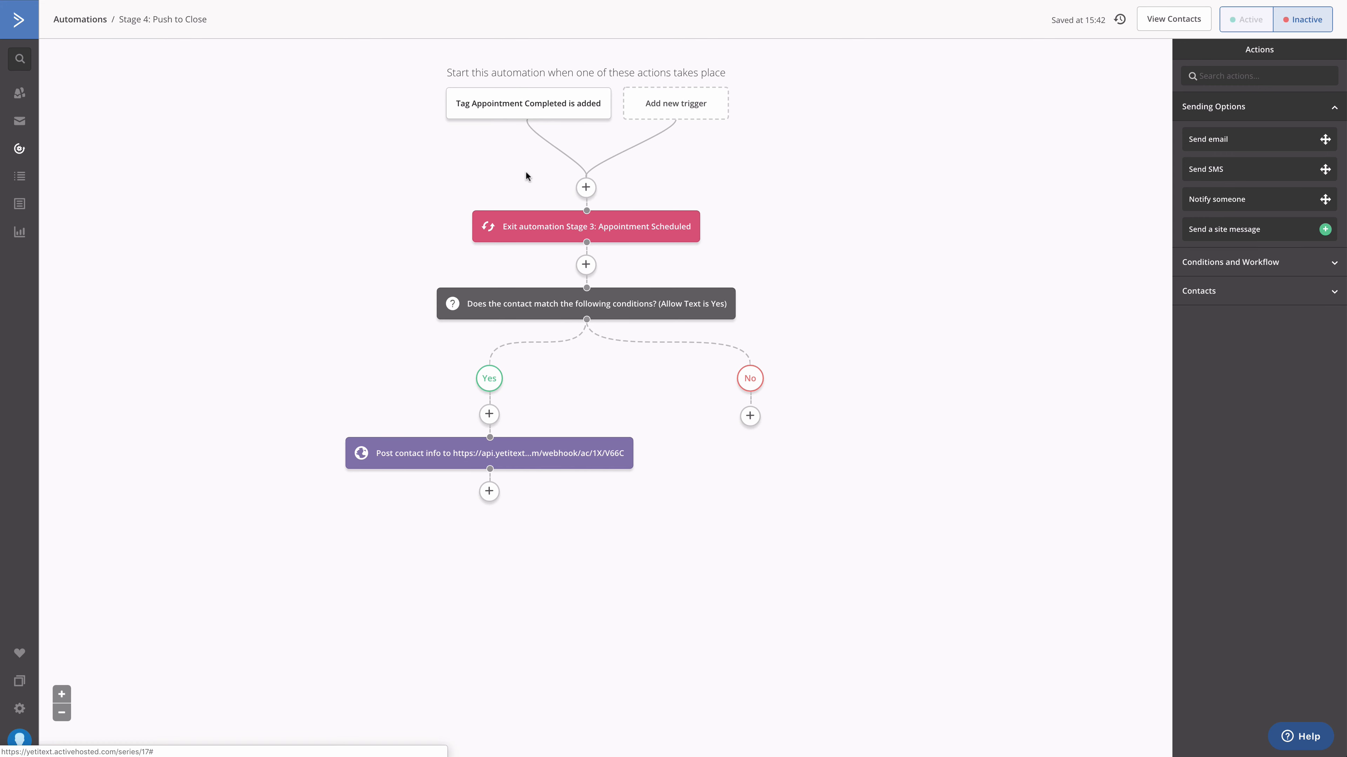
mouse_move(513, 241)
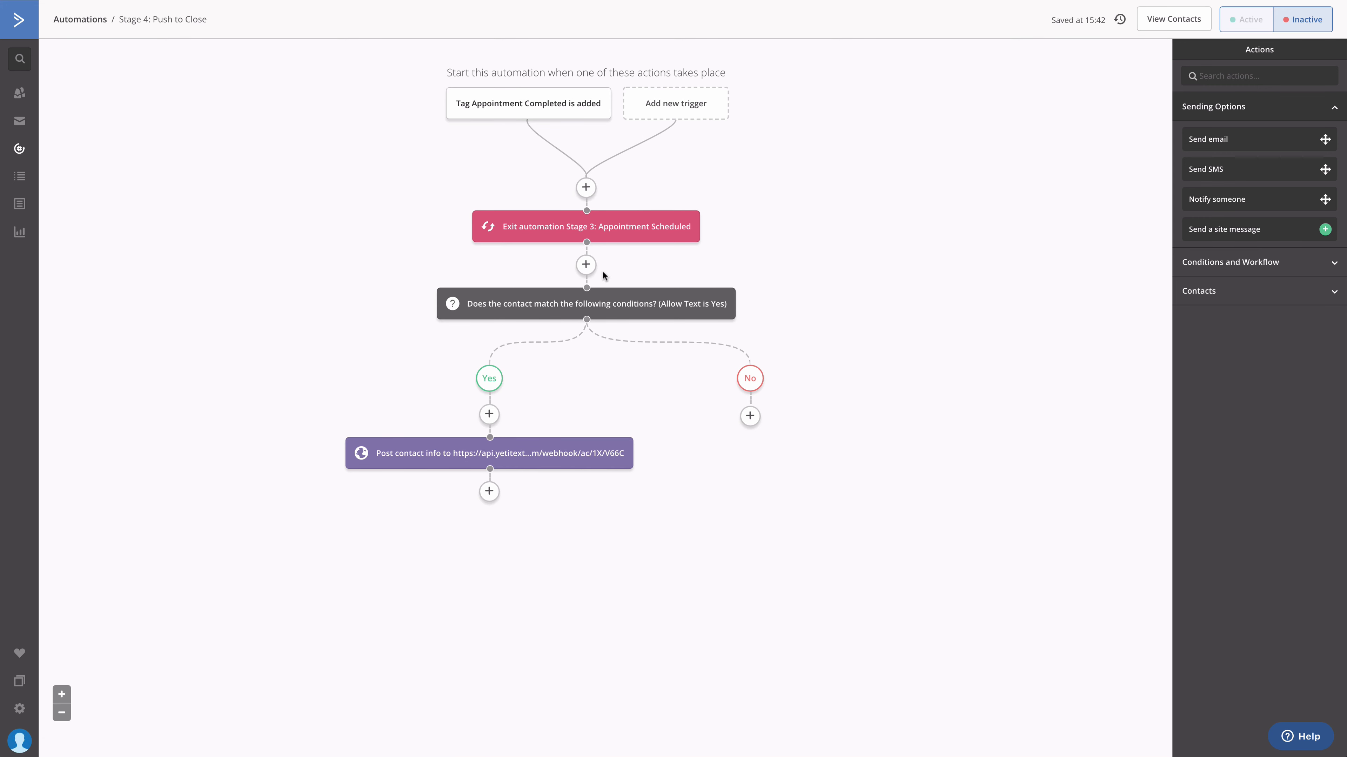
mouse_move(710, 317)
mouse_move(507, 441)
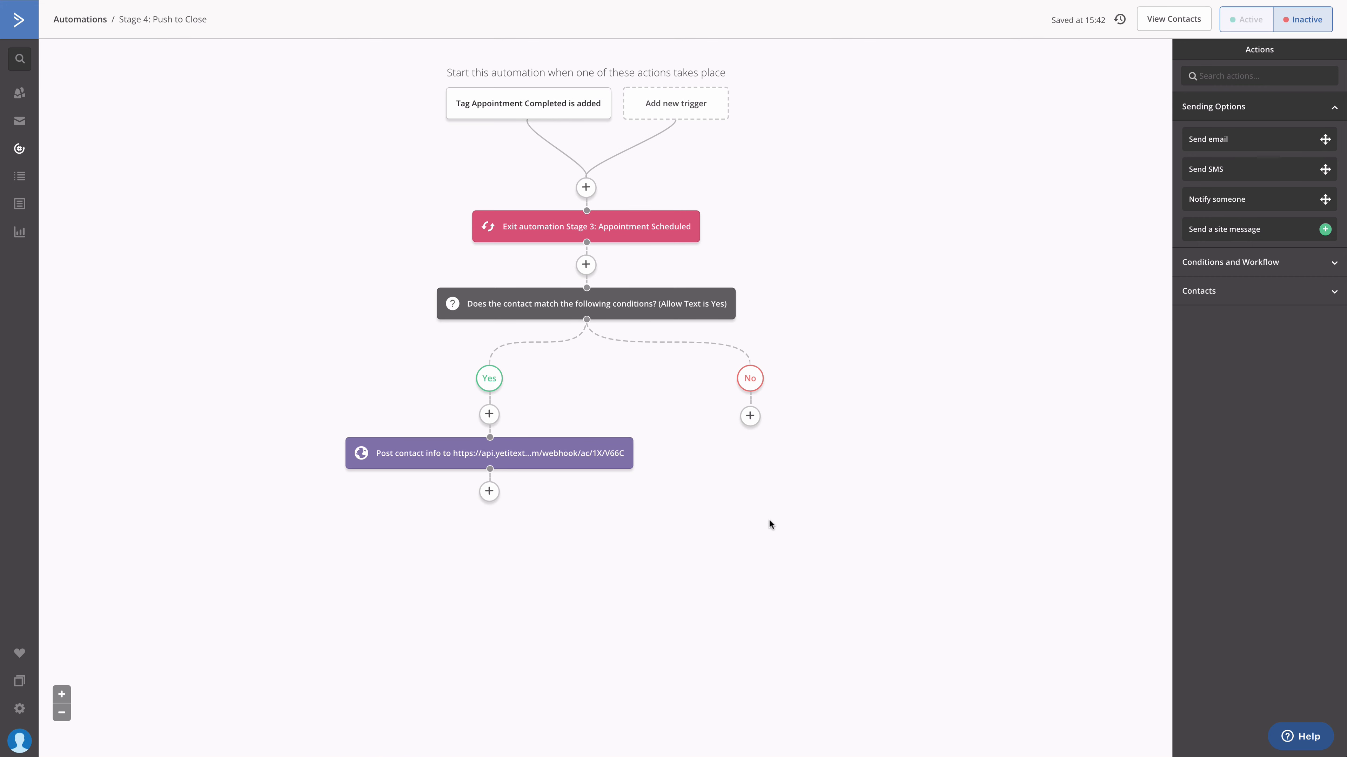